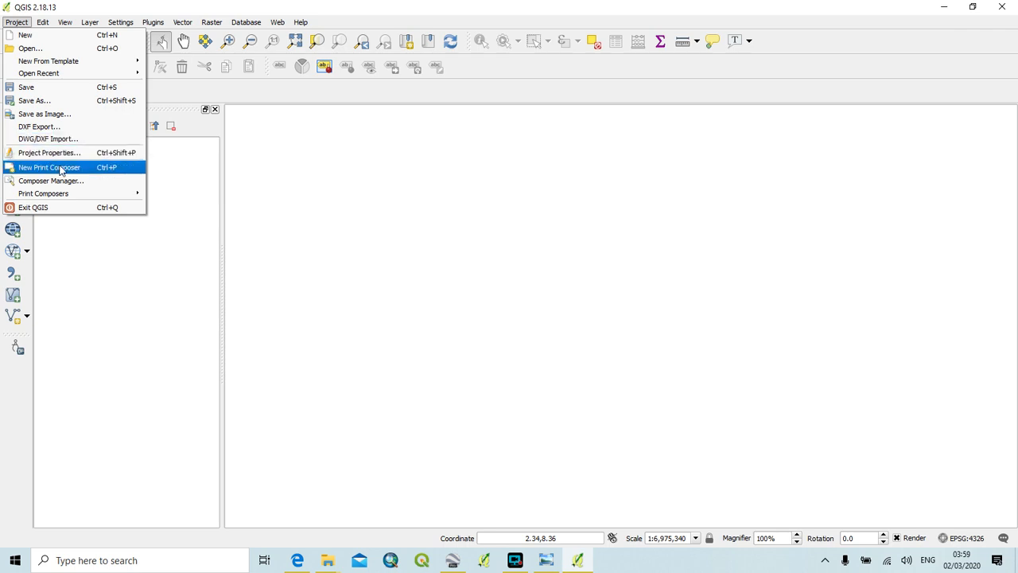
- Open the manager of installed plugins and switch the OSMDownloader plugin off and on again
left_click(173, 10)
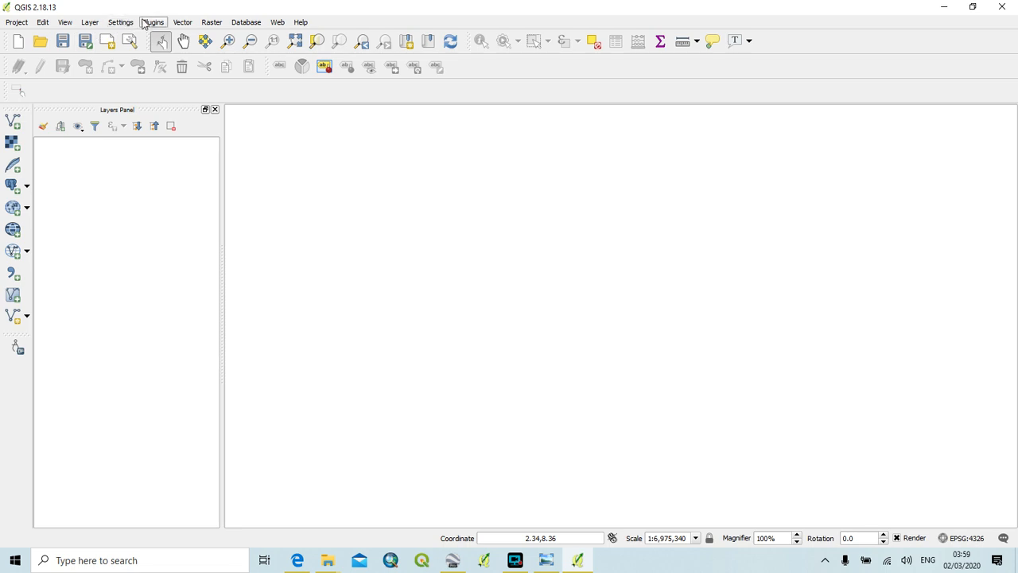
left_click(148, 24)
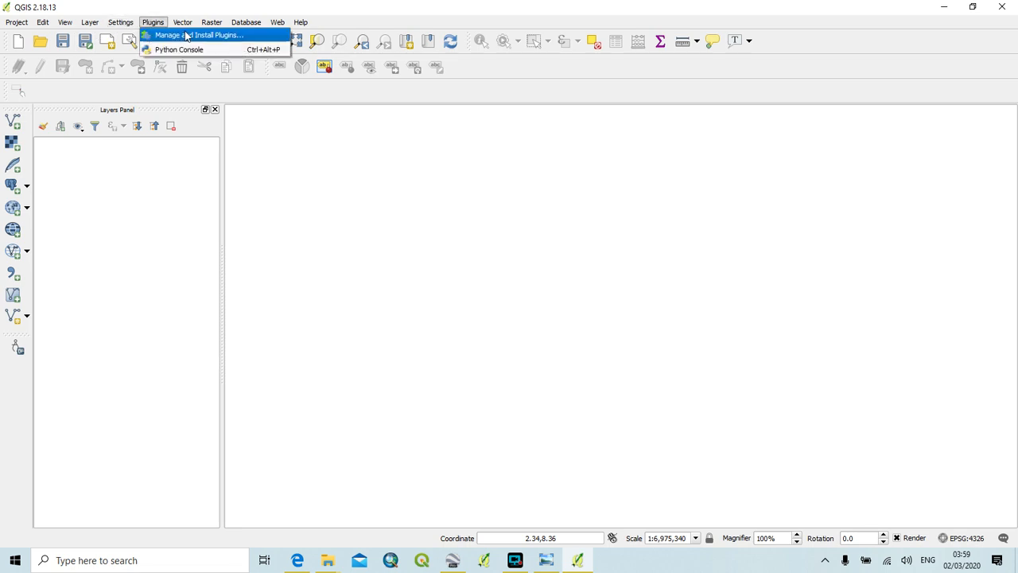
left_click(183, 34)
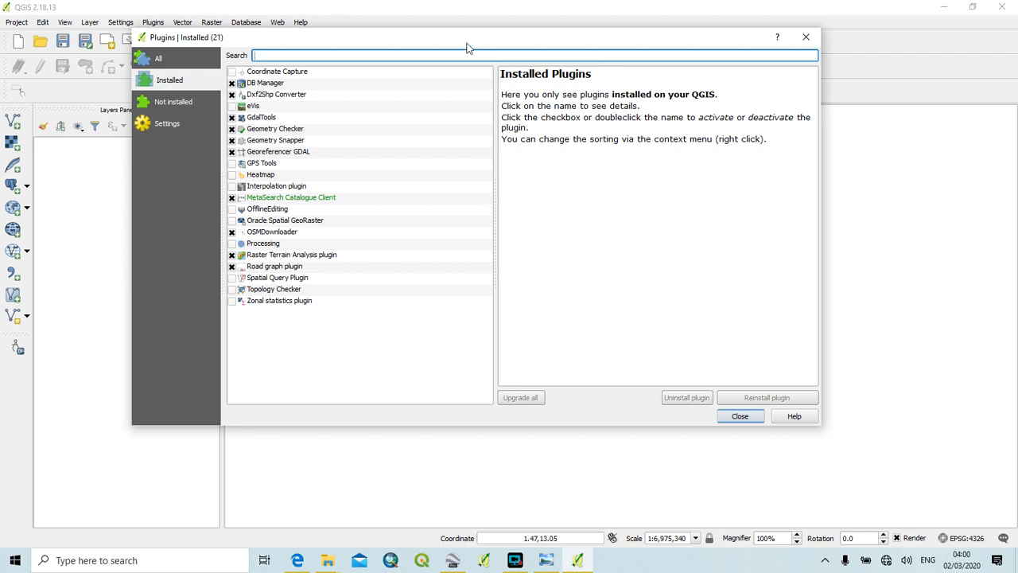
left_click_drag(470, 43, 535, 124)
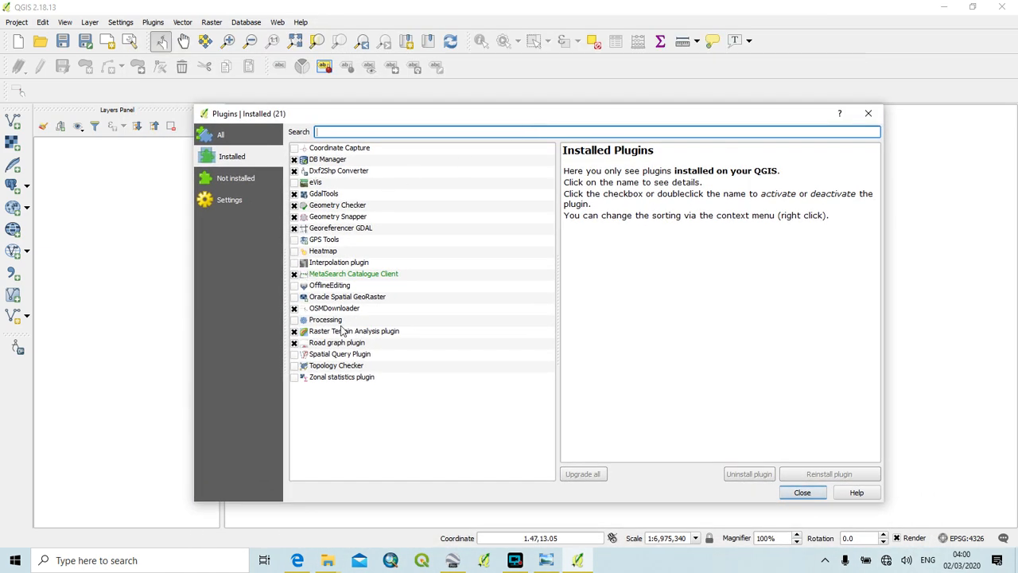
left_click(293, 309)
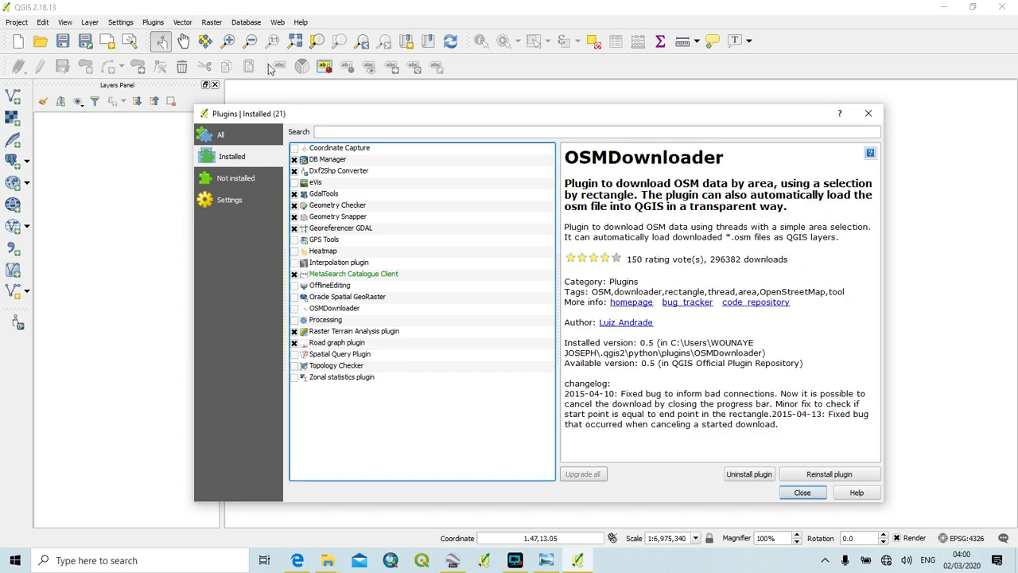
left_click(294, 309)
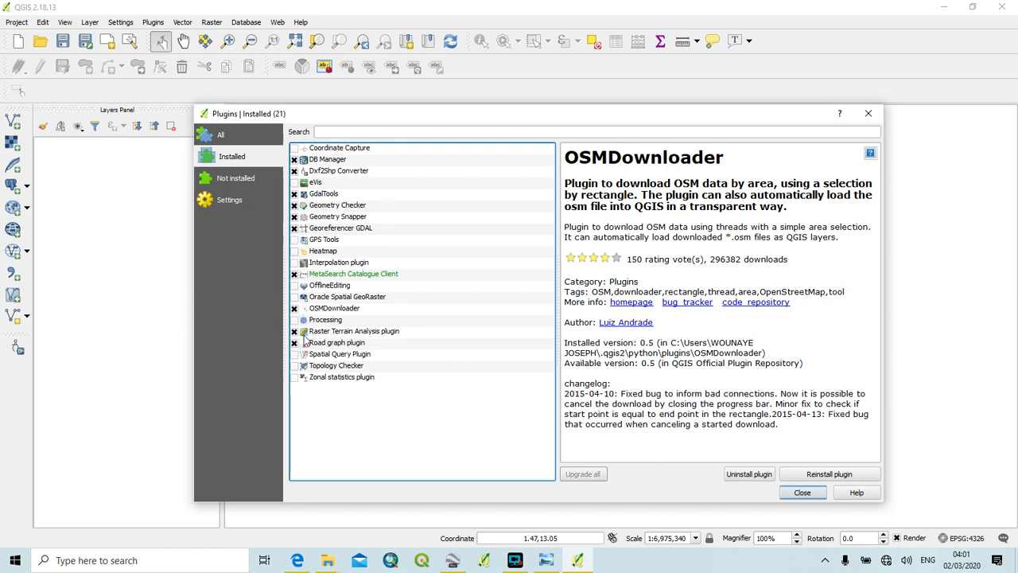
- Review the descriptions of the Georeferencer GDAL, DB Manager, Dxf2Shp Converter and Geometry Checker plugins, then close the plugin manager
left_click(330, 232)
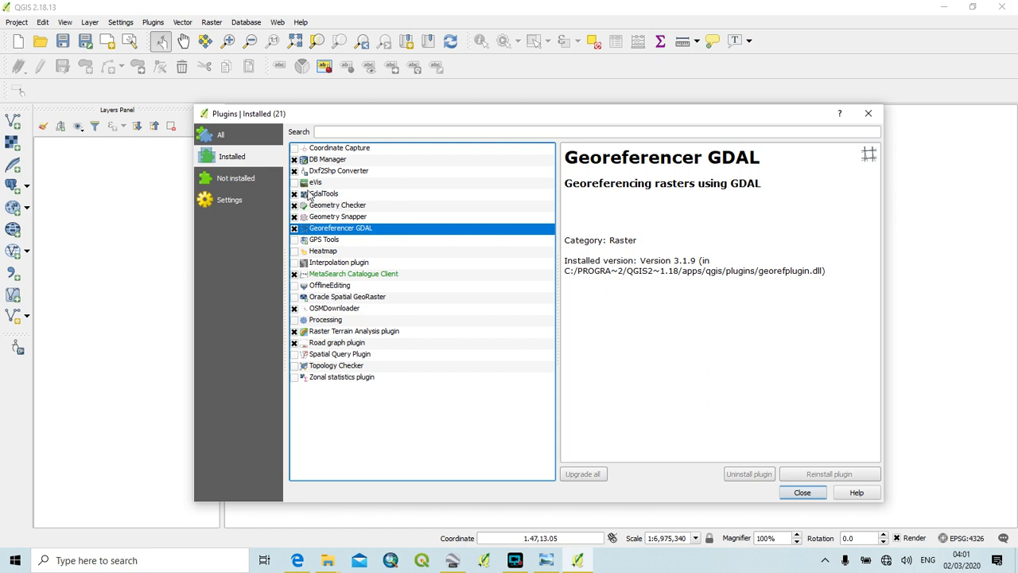
left_click(334, 161)
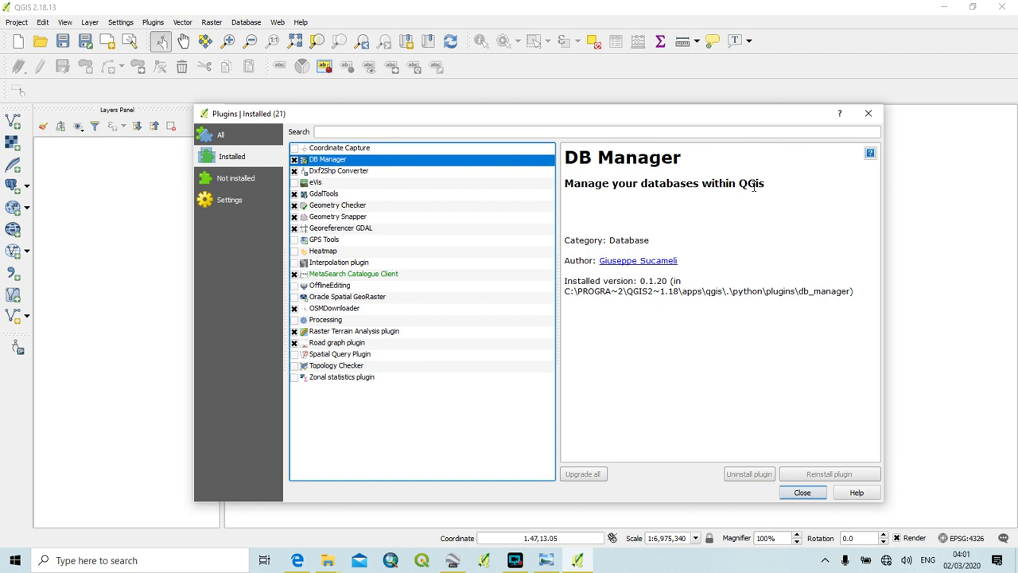
left_click(344, 172)
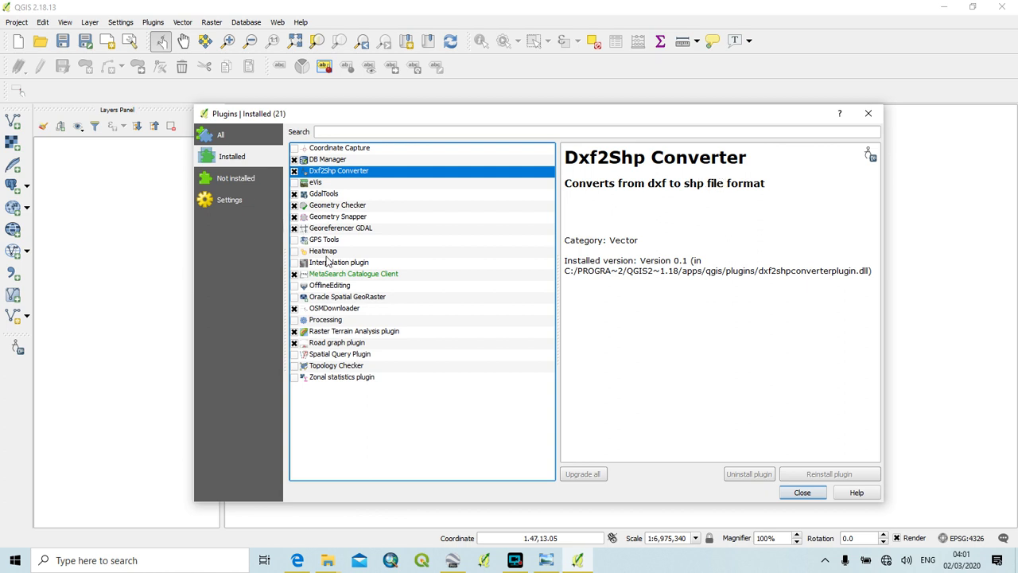
left_click(338, 207)
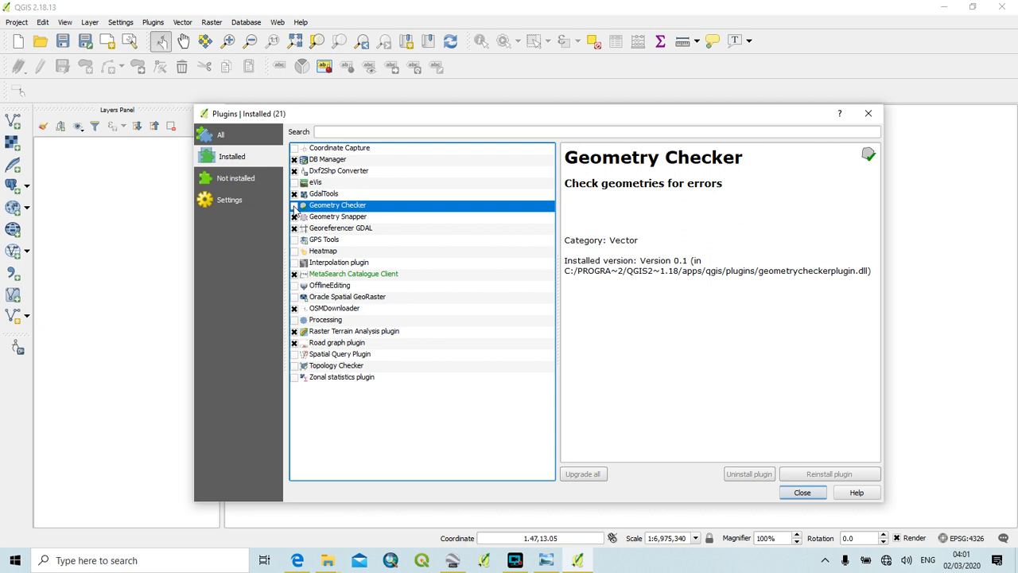
left_click(803, 493)
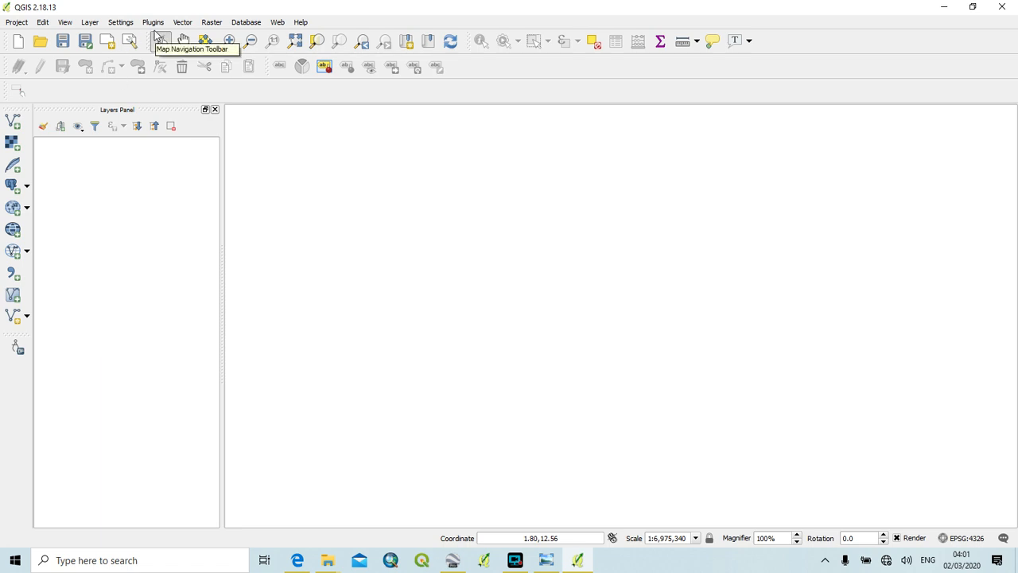
- Examine the Dxf2Shp, OpenStreetMap, Georeferencer and Terrain Analysis tools available for vector and raster data
left_click(184, 22)
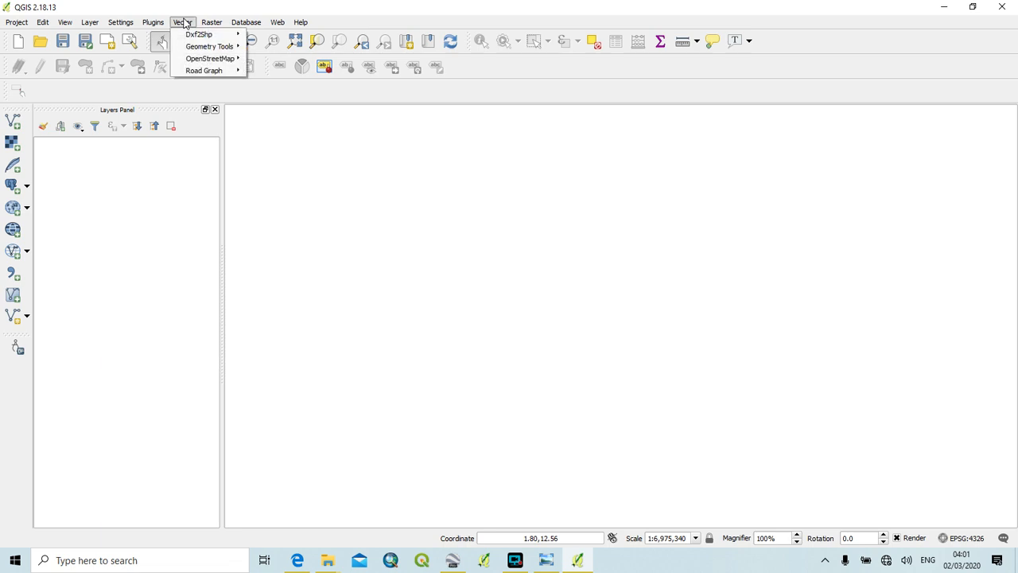
mouse_move(215, 35)
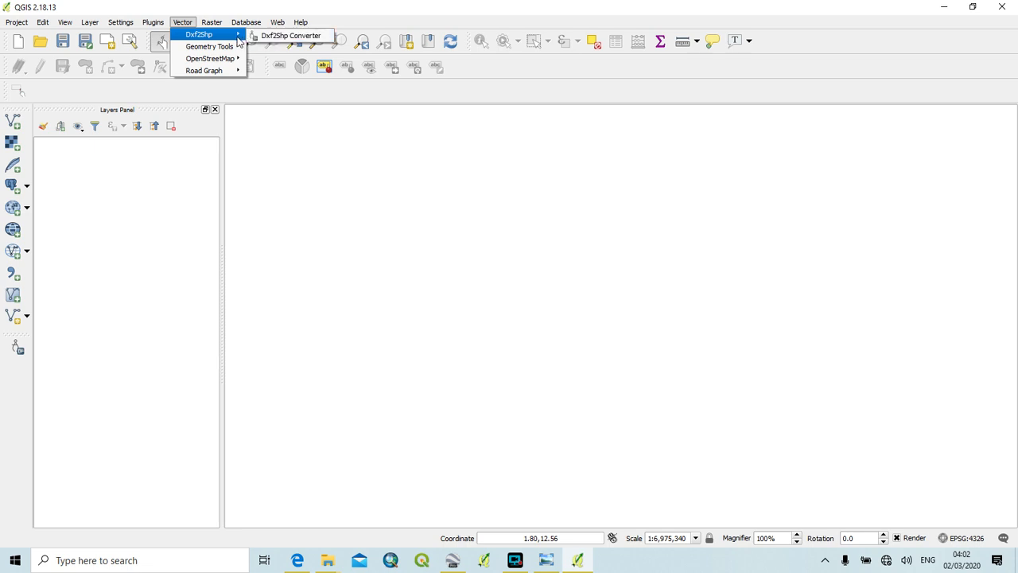
mouse_move(232, 59)
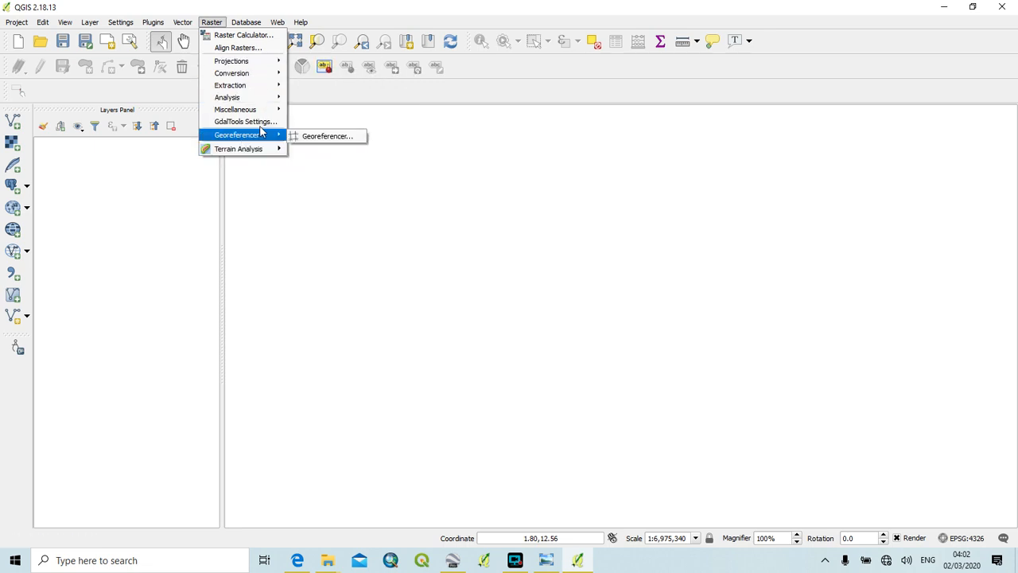
mouse_move(270, 141)
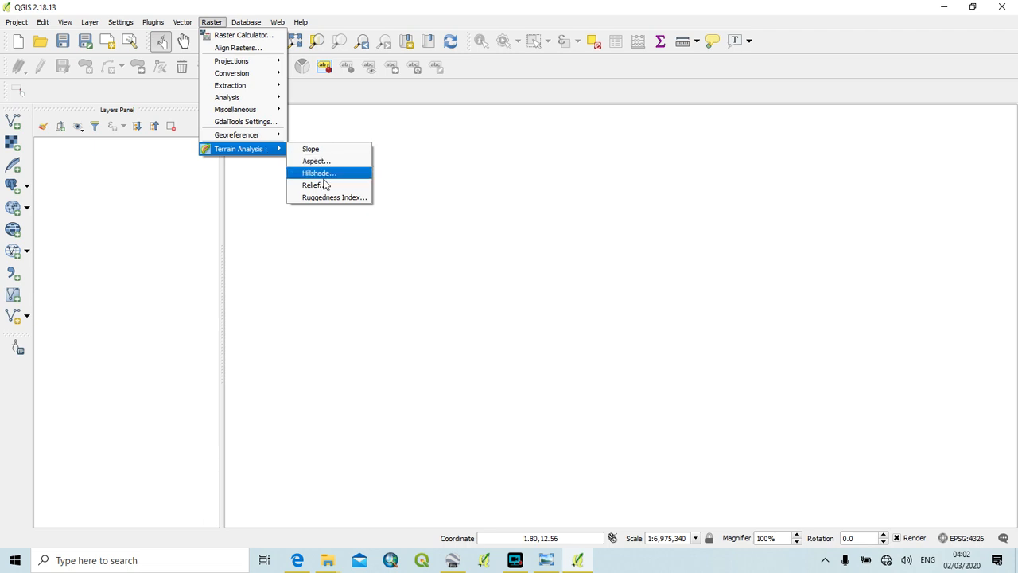
left_click(340, 9)
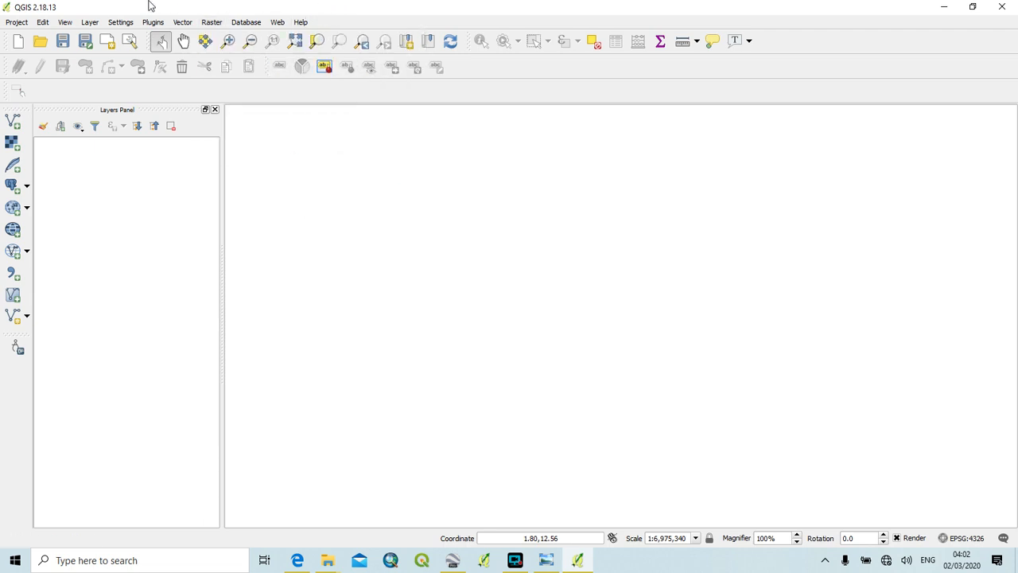
- Start adding a vector layer from a file and browse to the SHP folder inside Data\Vecteur
left_click(90, 22)
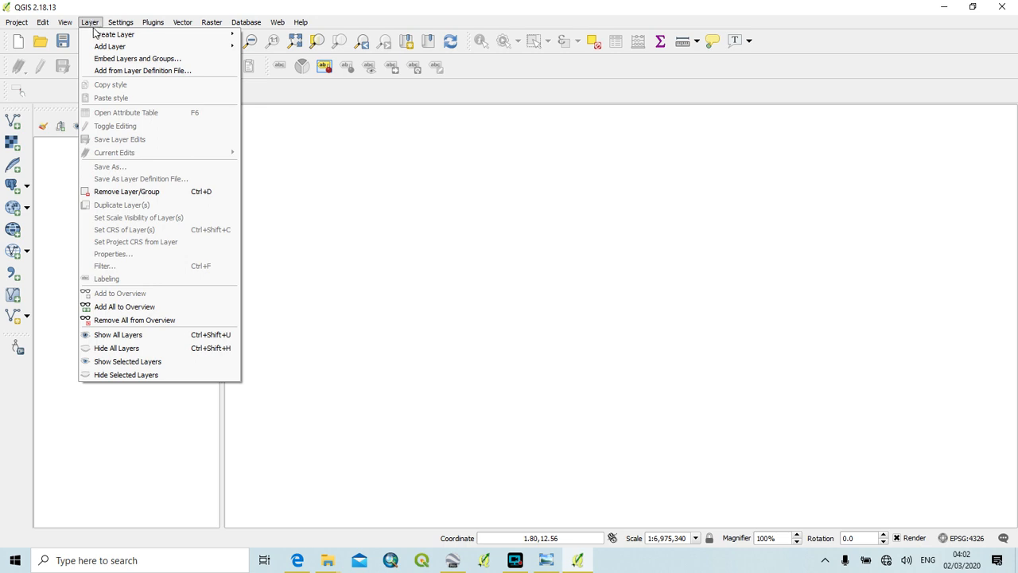
mouse_move(132, 49)
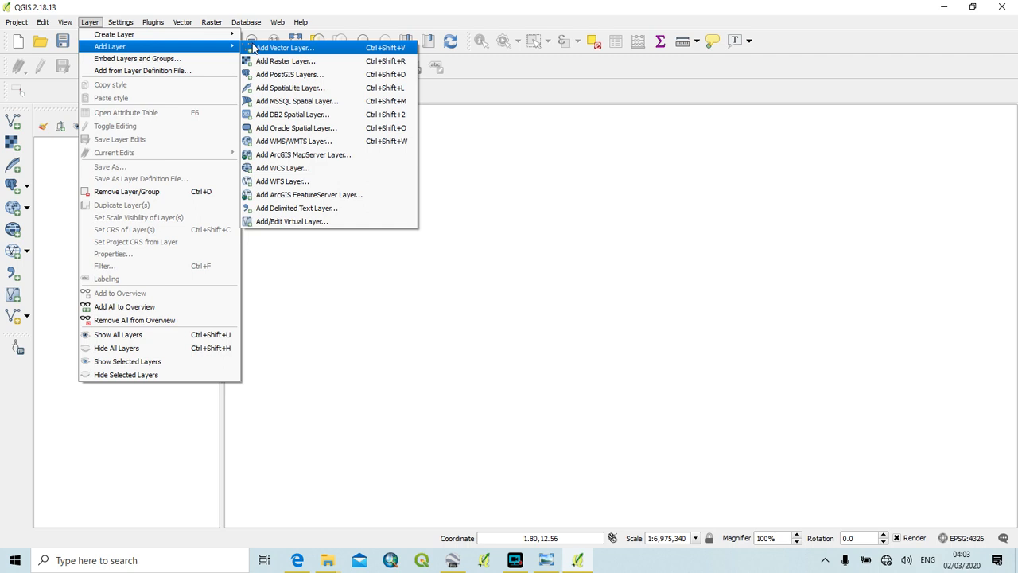
left_click(14, 119)
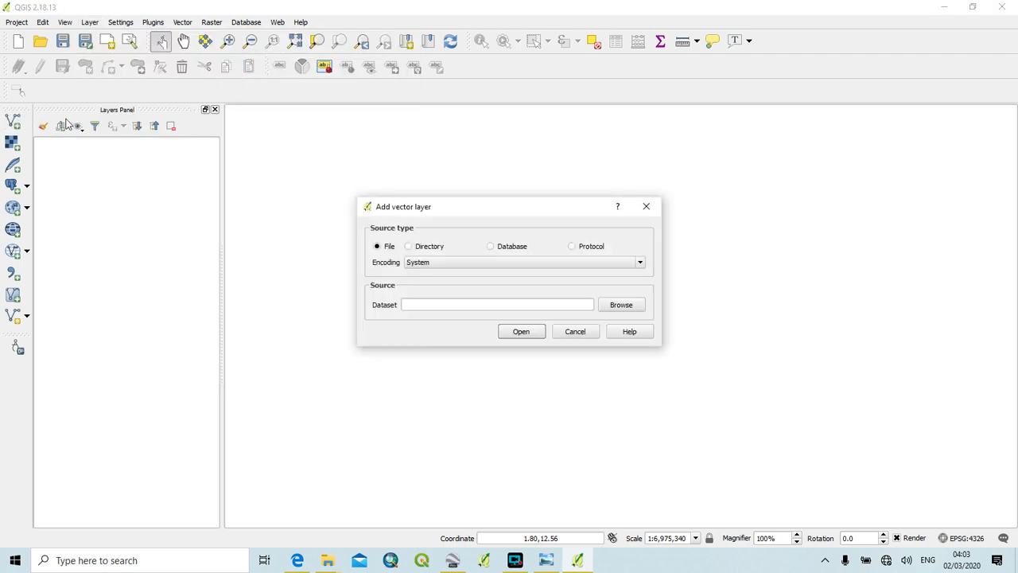
left_click(624, 305)
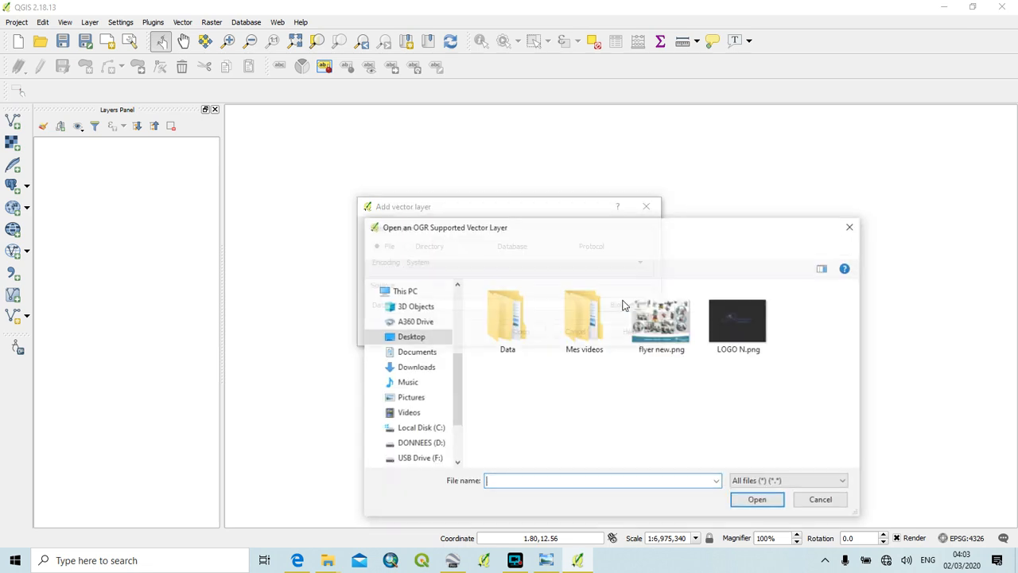
left_click(510, 333)
double_click(510, 333)
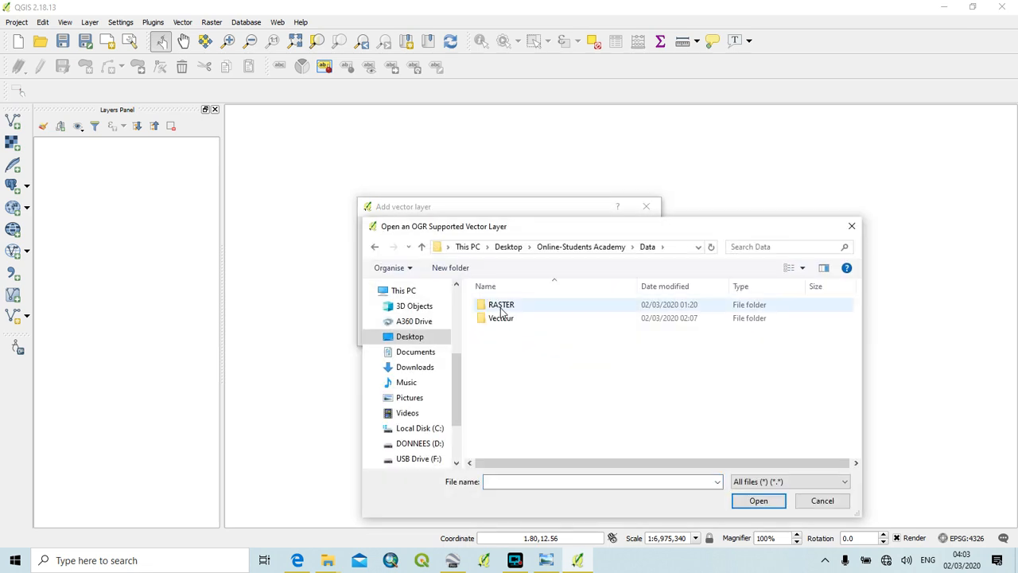
double_click(505, 319)
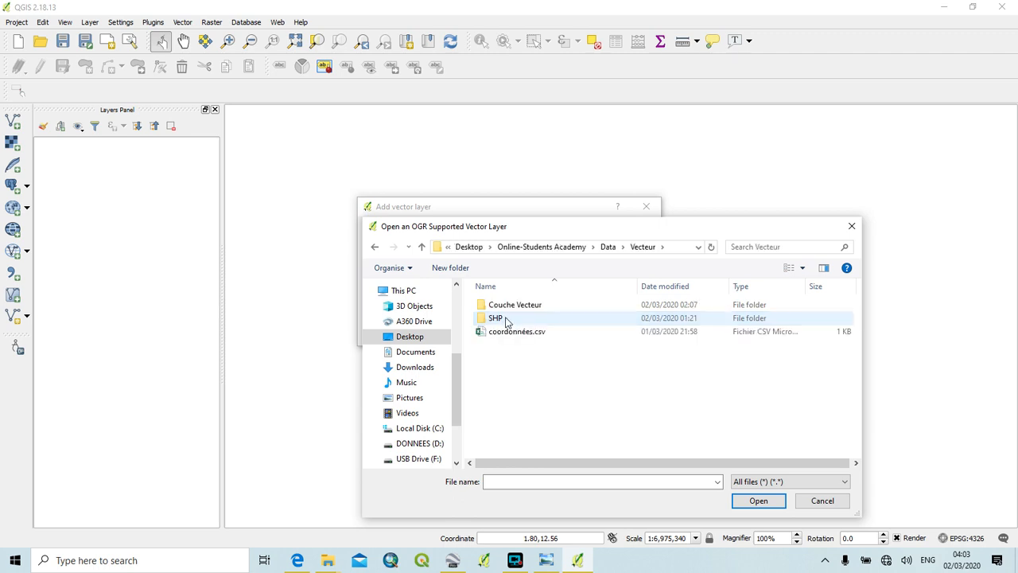
double_click(506, 320)
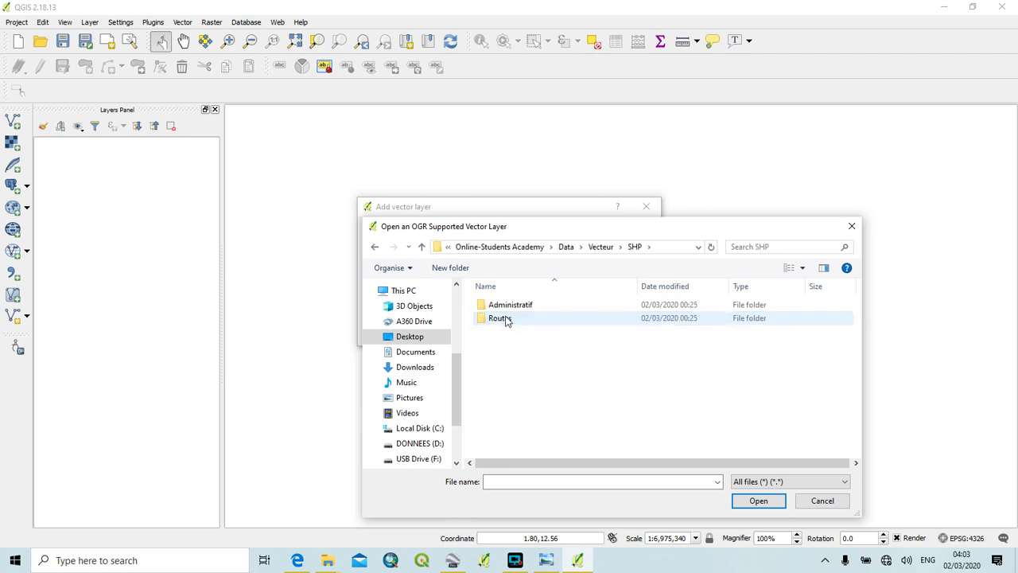
- Look through the Couche Vecteur and Routes folders for vector files, returning to the SHP folder
key("BackSpace")
double_click(516, 307)
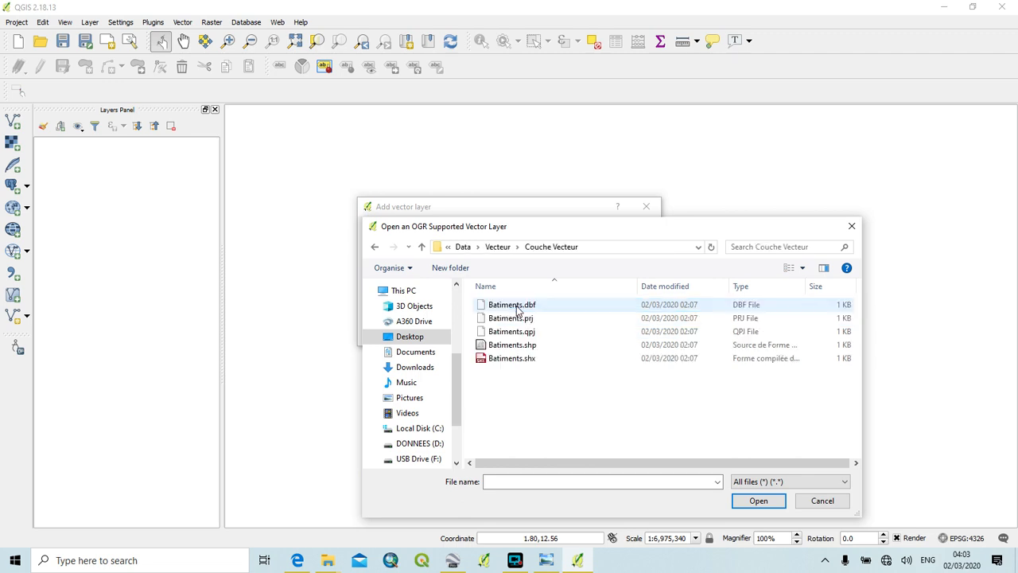
key("BackSpace")
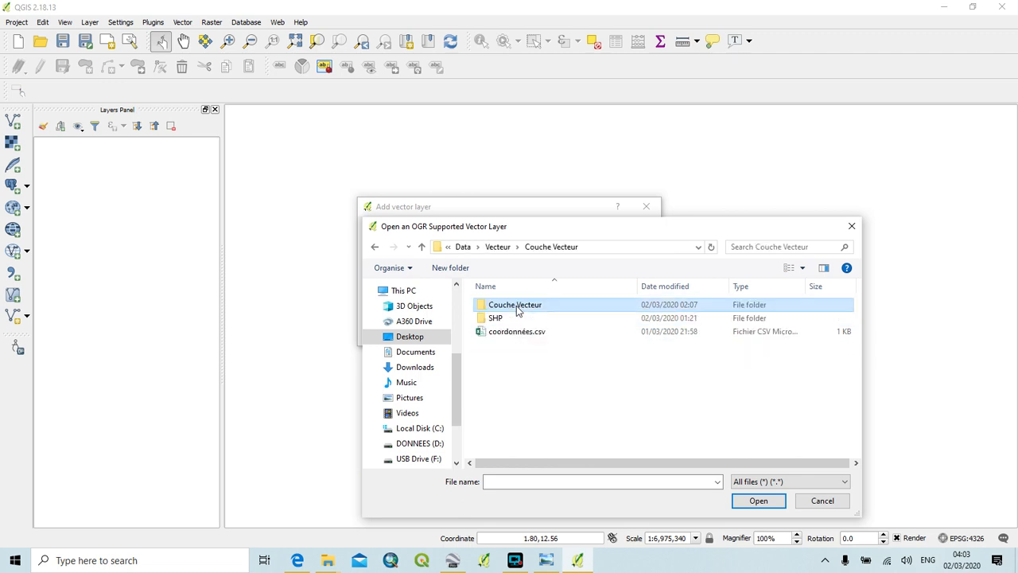
left_click(513, 319)
double_click(513, 318)
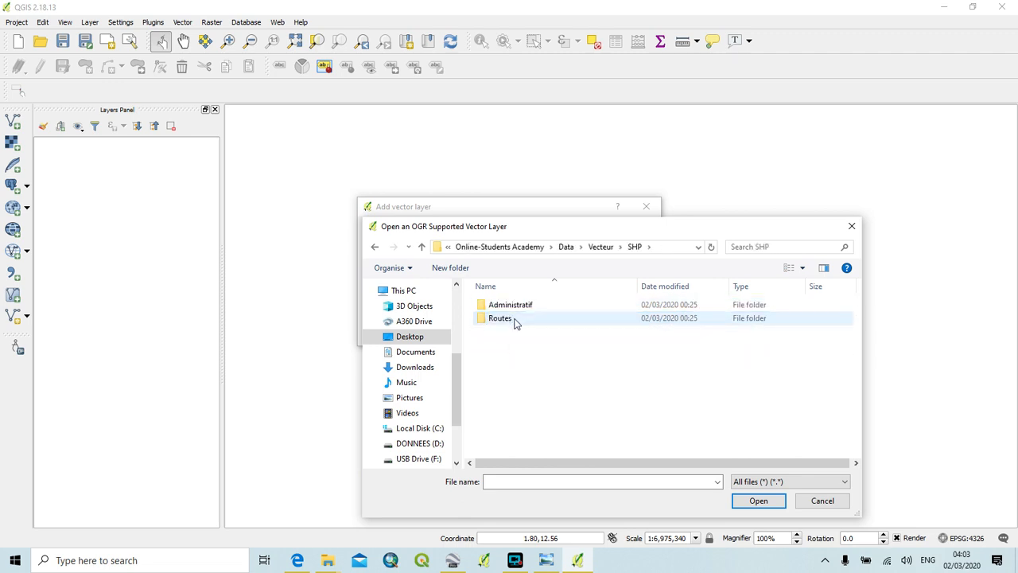
double_click(513, 319)
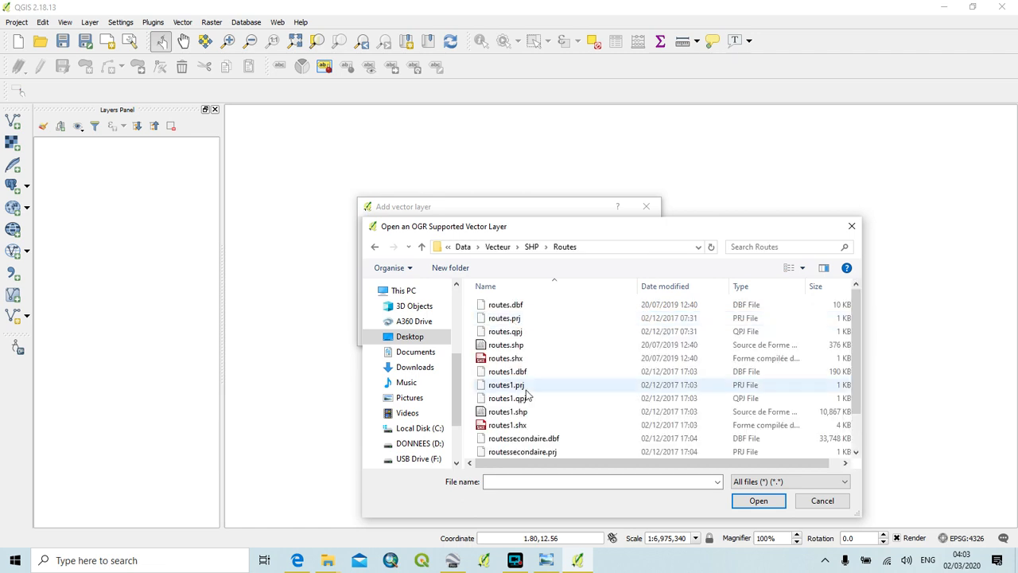
mouse_move(857, 332)
left_mouse_down()
mouse_move(857, 352)
mouse_move(855, 335)
left_mouse_up()
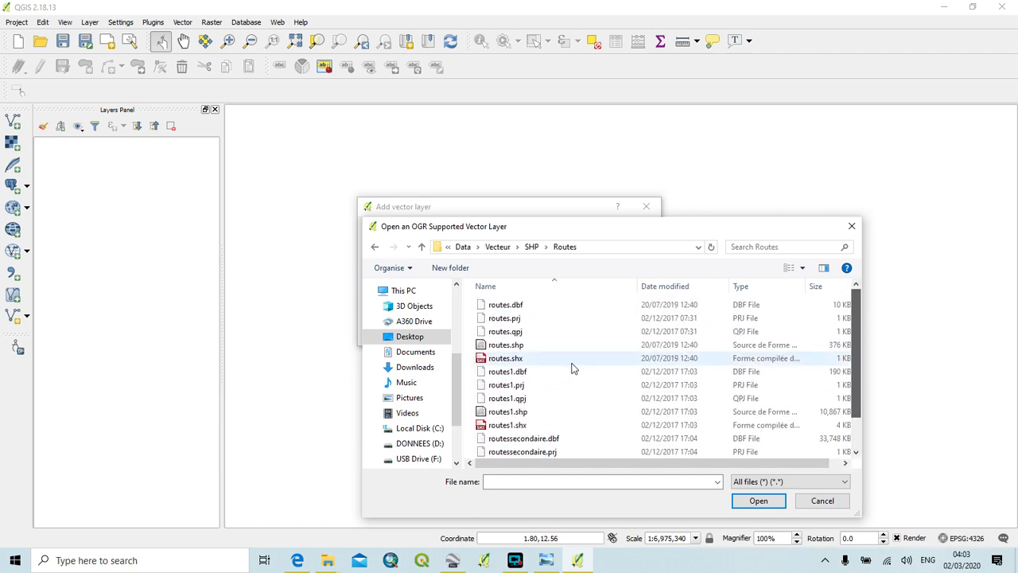
left_click(533, 357)
key("BackSpace")
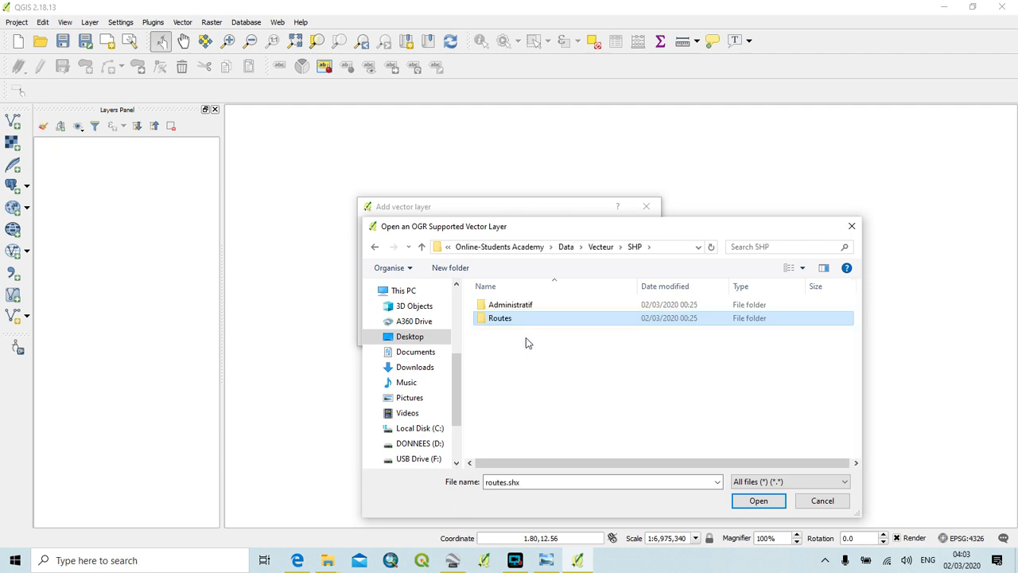
- Choose CMR_District_2011.shp from Administratif\Administrative_units as the dataset for the vector layer
double_click(523, 309)
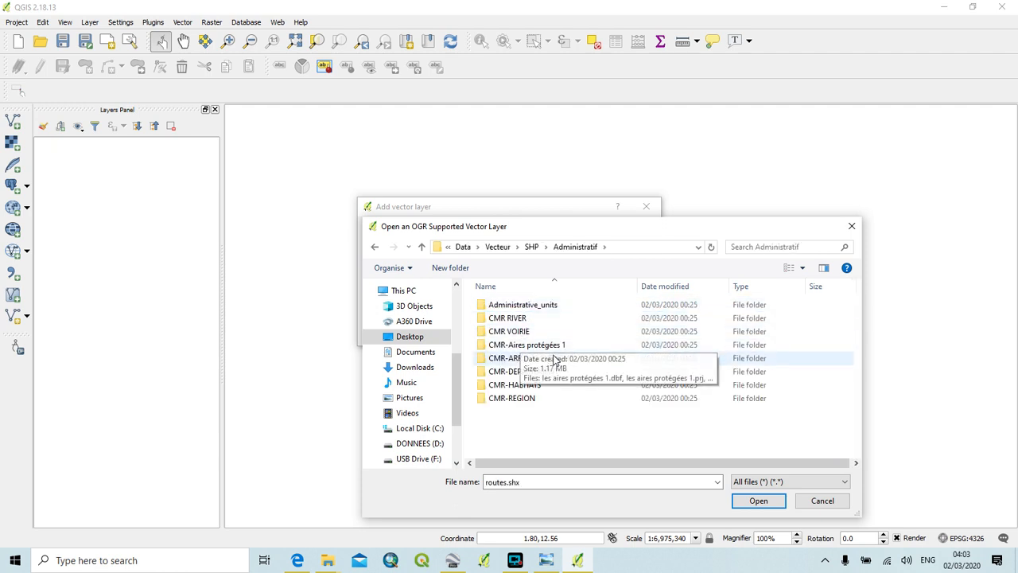
left_click(543, 308)
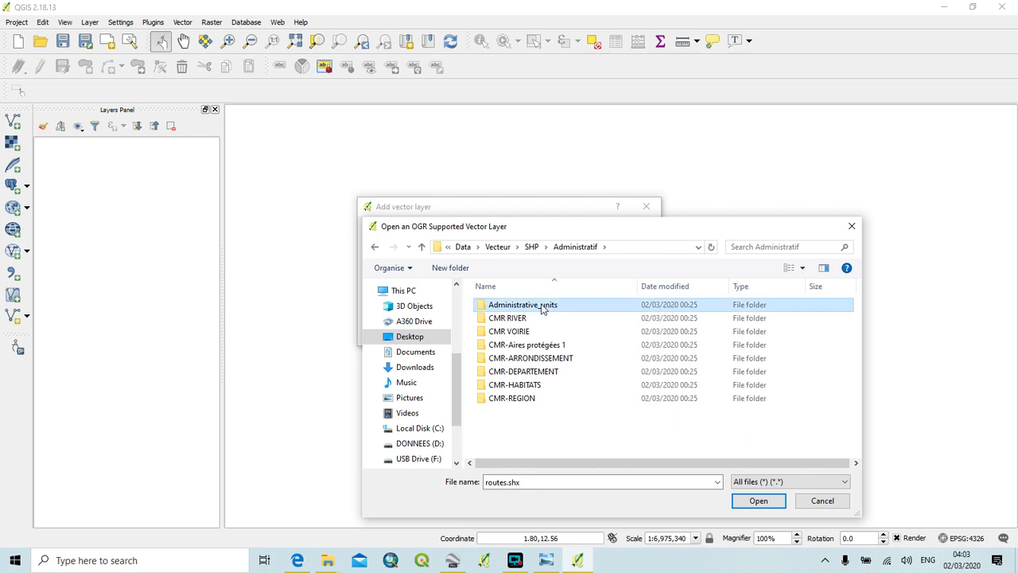
double_click(542, 309)
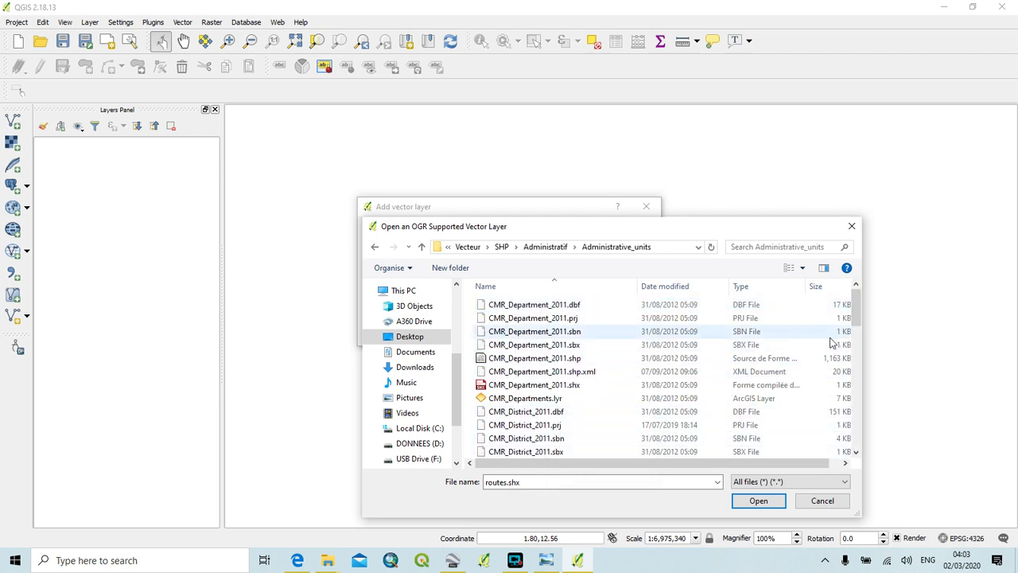
left_click_drag(853, 319, 855, 332)
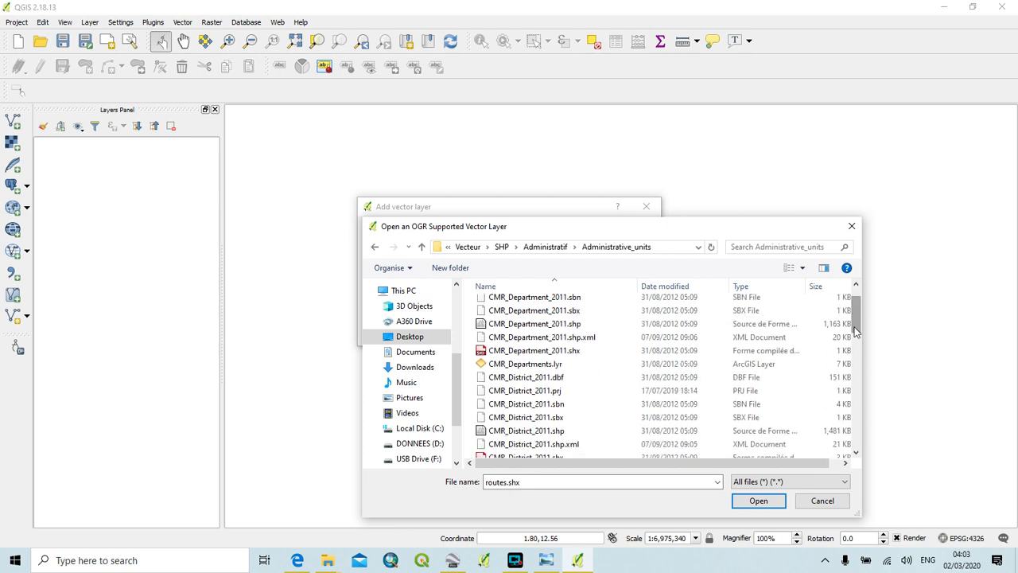
left_click(547, 434)
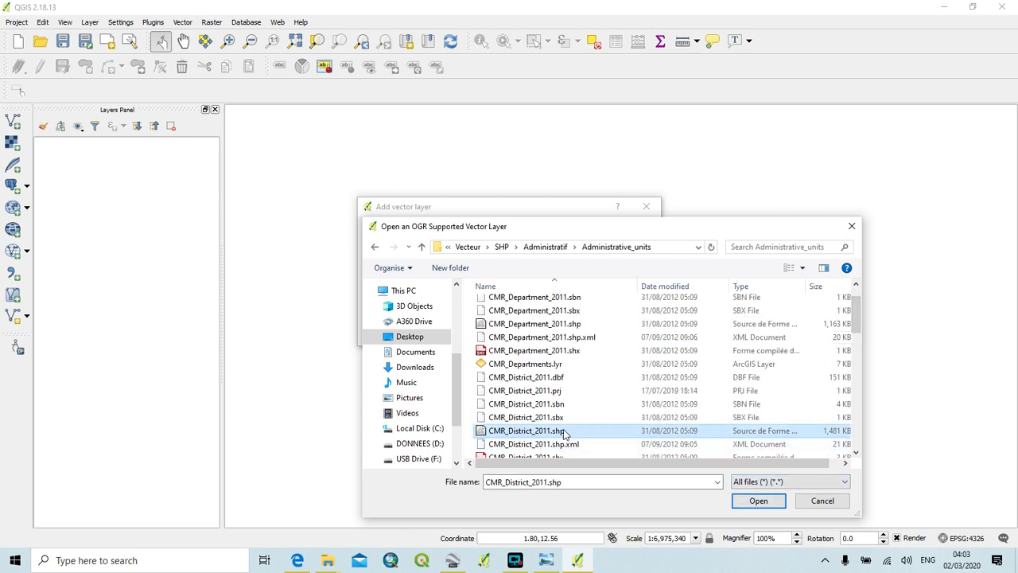
left_click(759, 501)
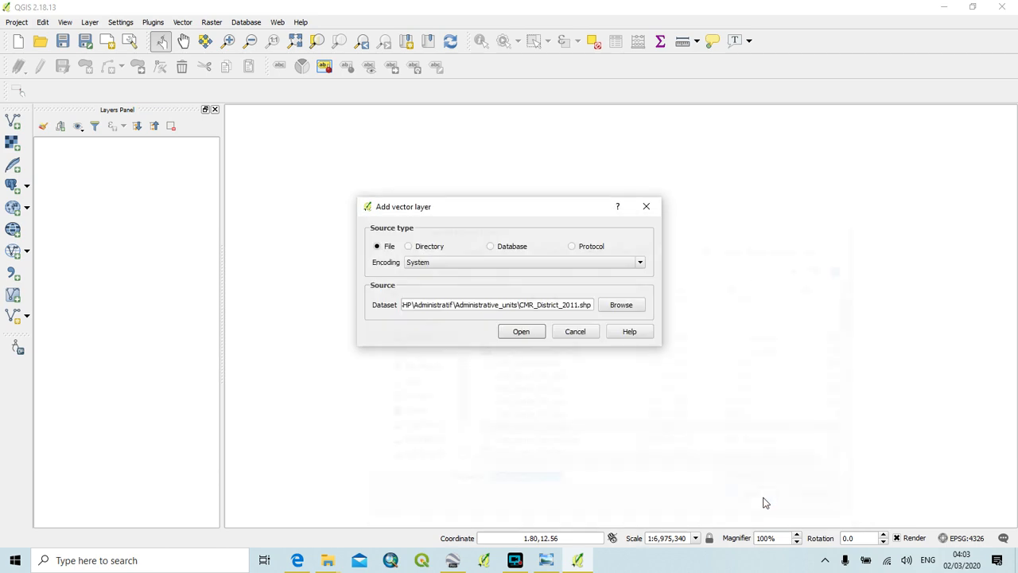
- Add the chosen CMR_District_2011 shapefile to the map as a vector layer
left_click(522, 337)
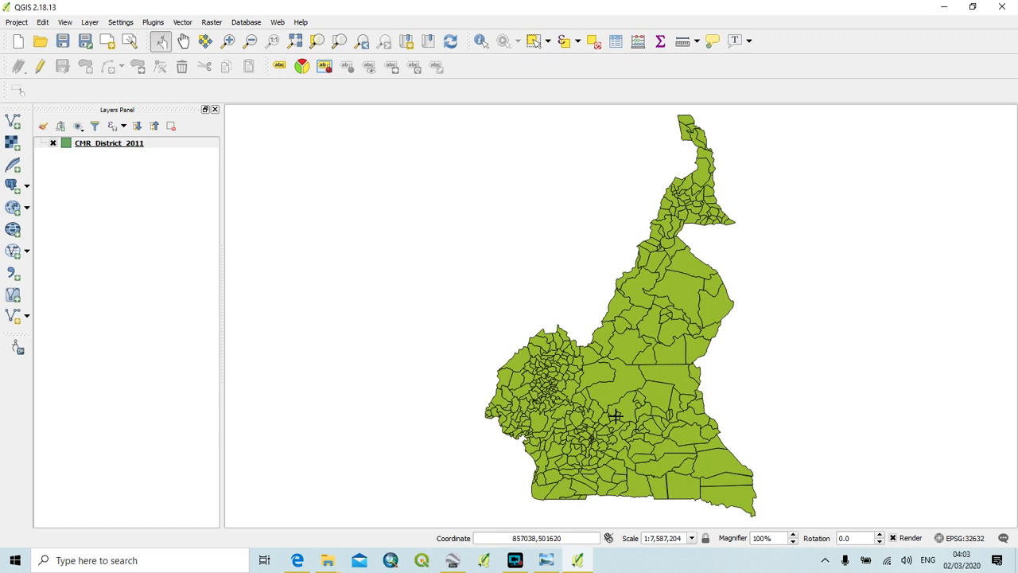
- Examine the district boundaries of the CMR_District_2011 layer up close and across the whole country
key("Down")
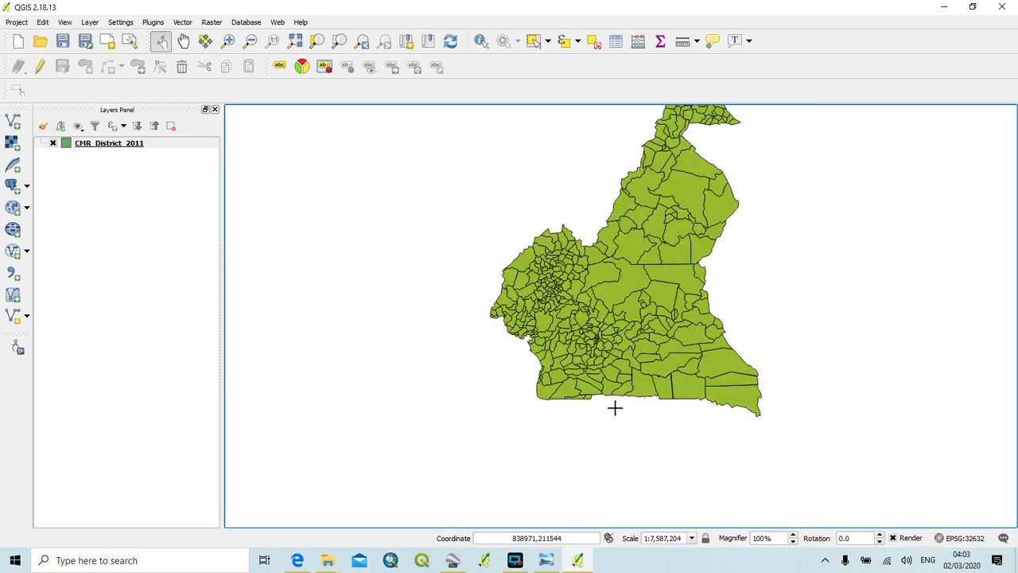
scroll(589, 294, "up", 5)
scroll(579, 296, "down", 5)
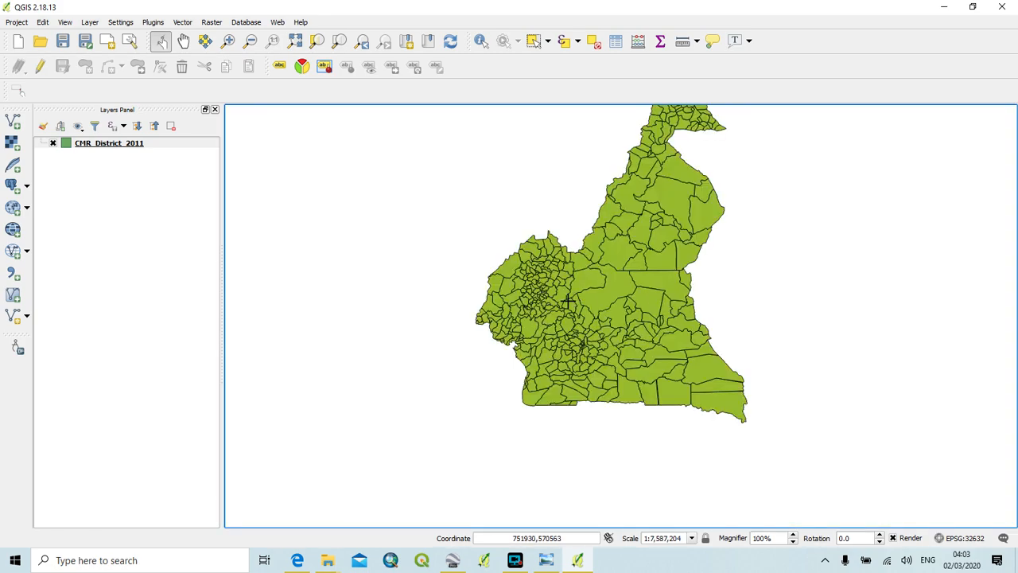
scroll(561, 300, "up", 5)
scroll(532, 300, "down", 3)
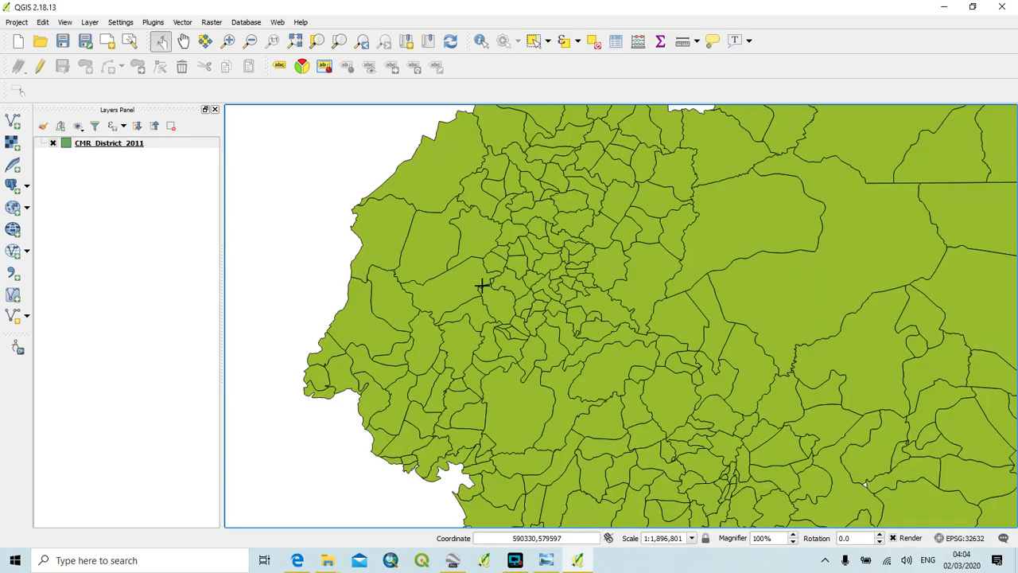
scroll(681, 392, "down", 3)
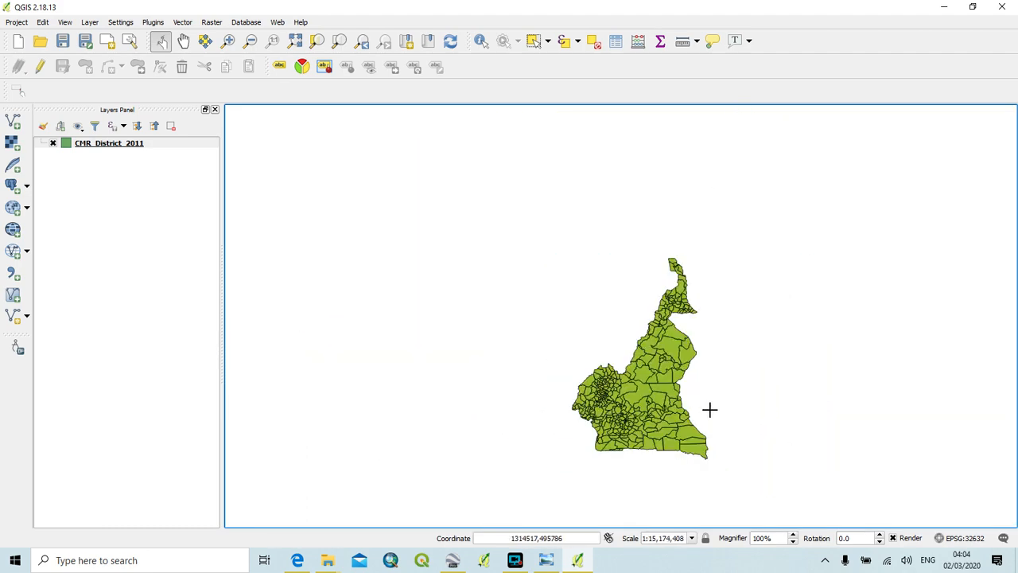
scroll(564, 402, "up", 2)
scroll(654, 402, "down", 1)
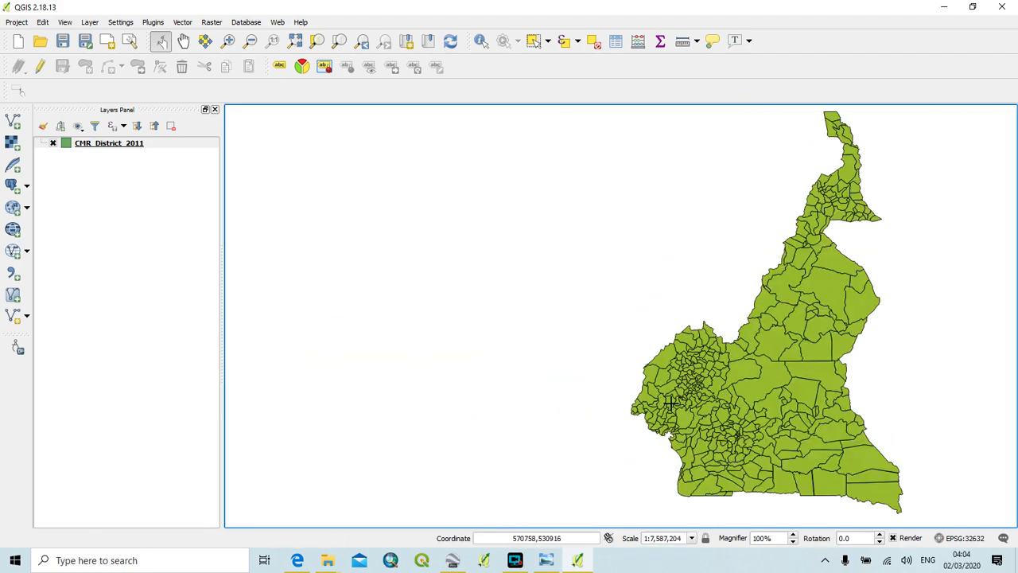
scroll(578, 402, "down", 3)
scroll(565, 402, "up", 4)
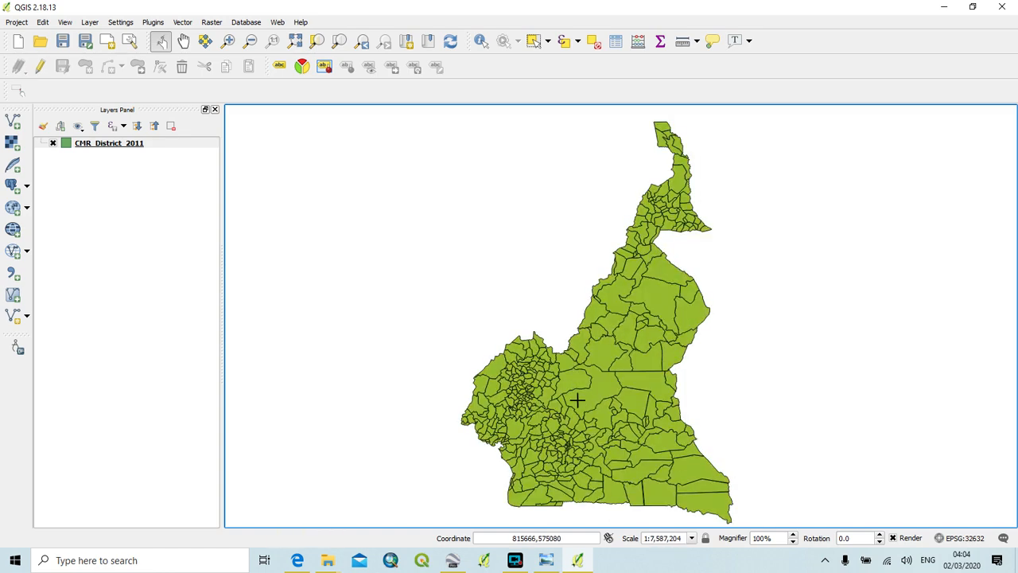
scroll(482, 367, "down", 1)
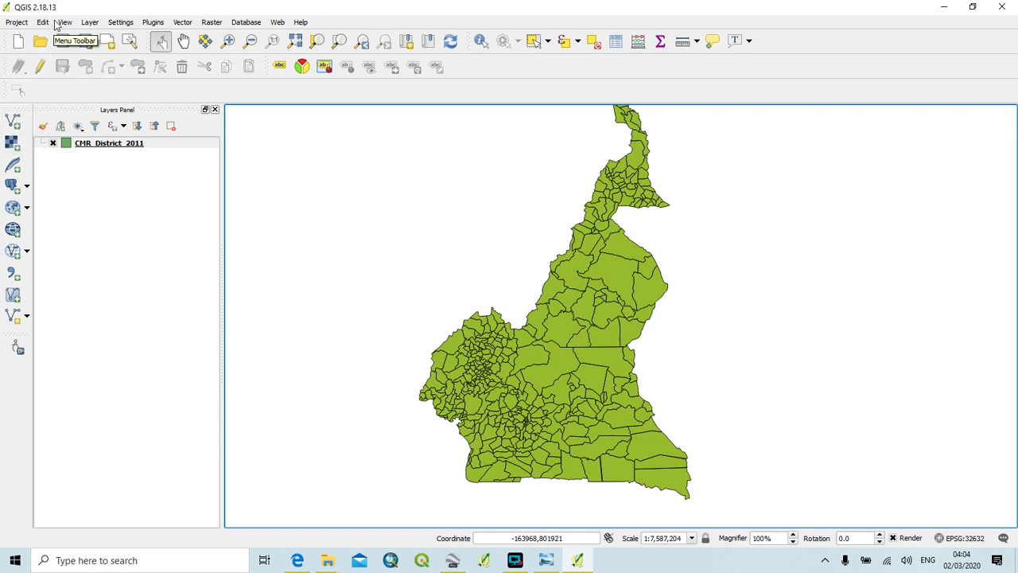
- Add cameroun1.tif from the RASTER data folder as a raster layer
left_click(92, 24)
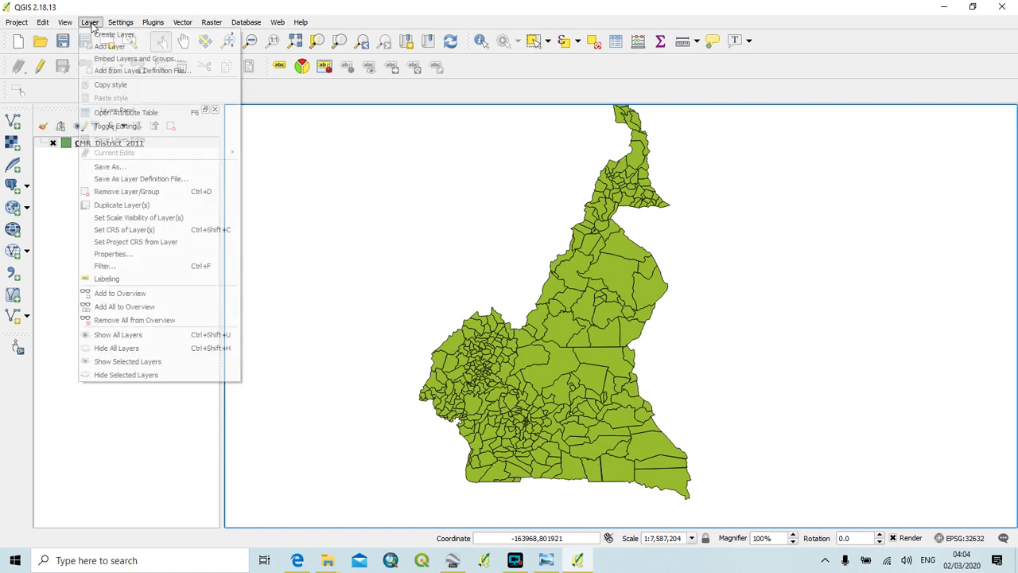
mouse_move(157, 49)
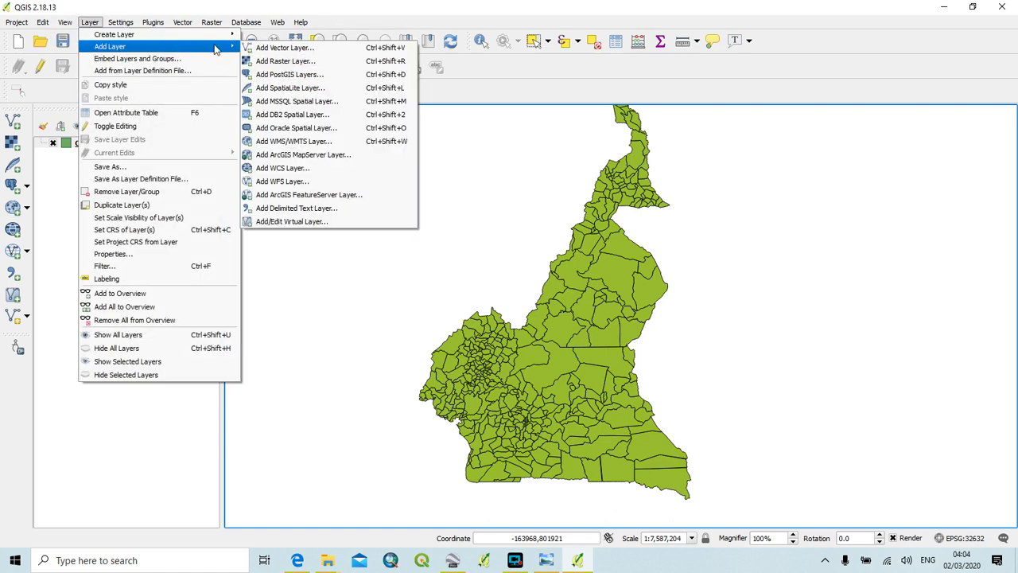
left_click(277, 64)
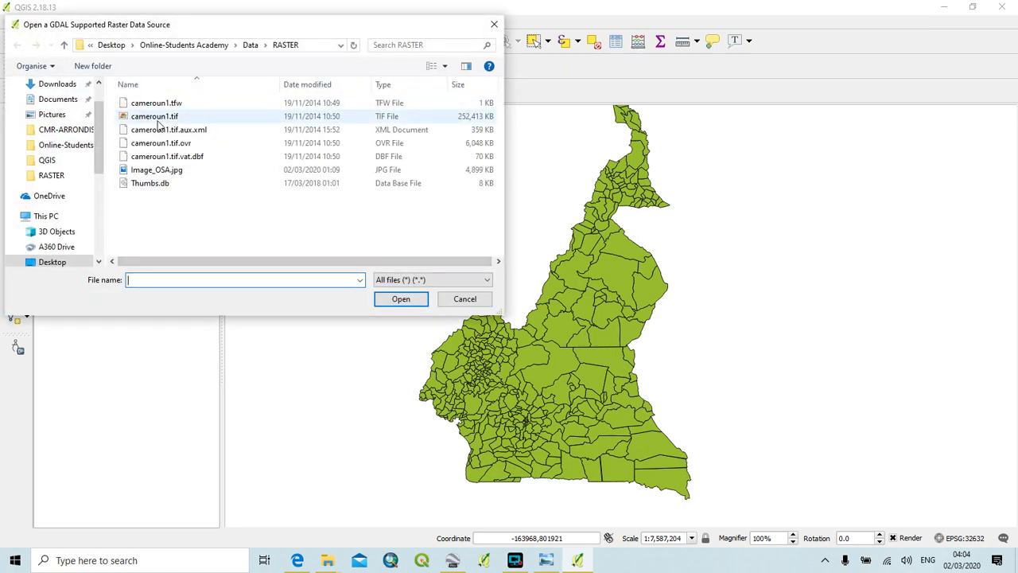
left_click(167, 119)
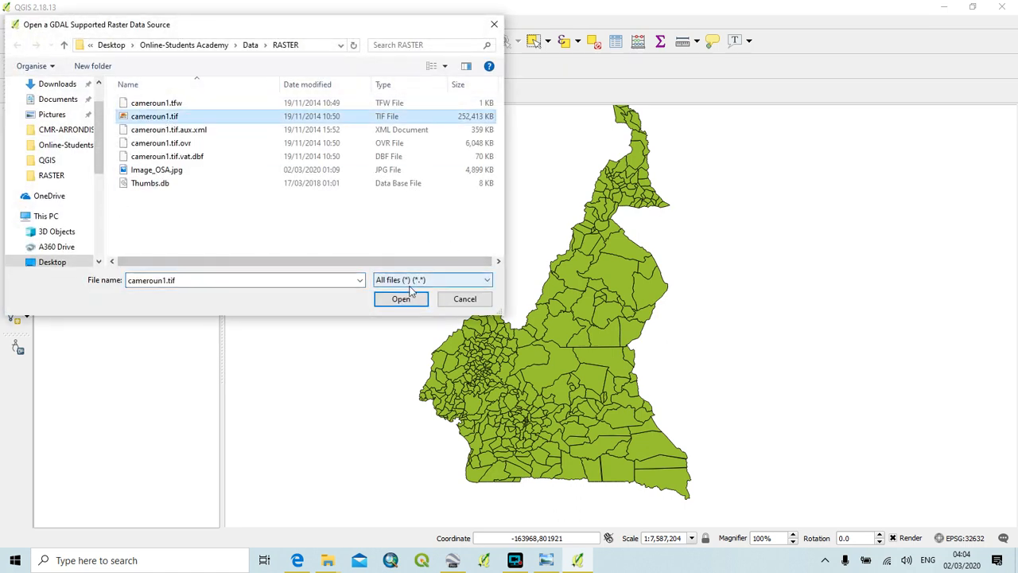
left_click(405, 298)
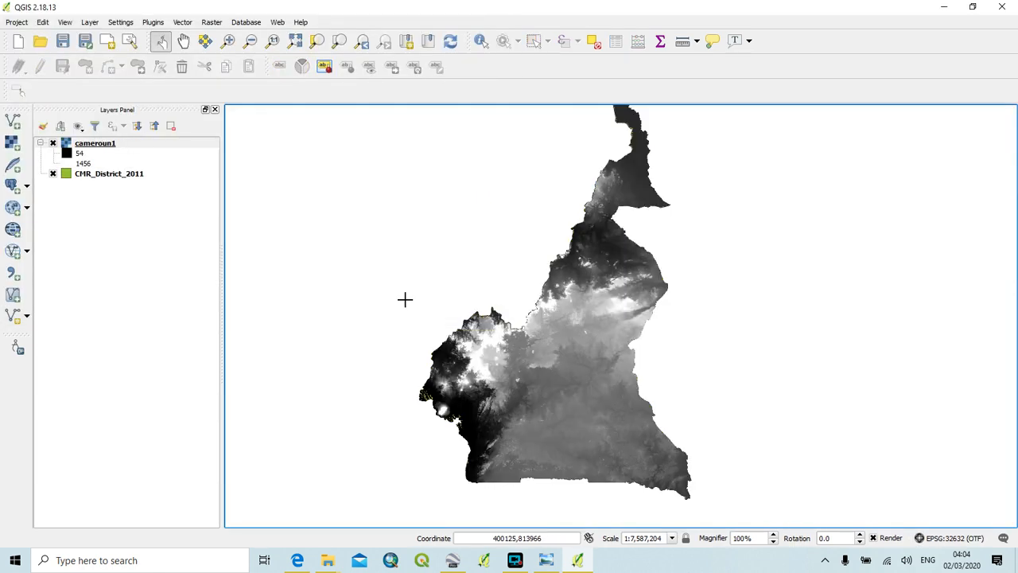
- Toggle the visibility of both layers, leaving the cameroun1 raster hidden and CMR_District_2011 shown
left_click(53, 144)
left_click(53, 144)
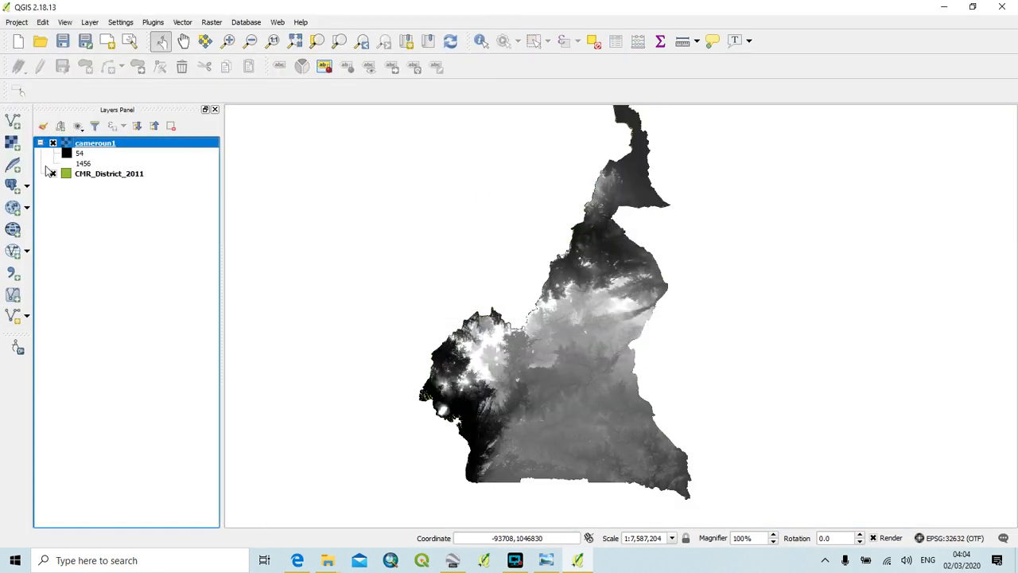
left_click(53, 174)
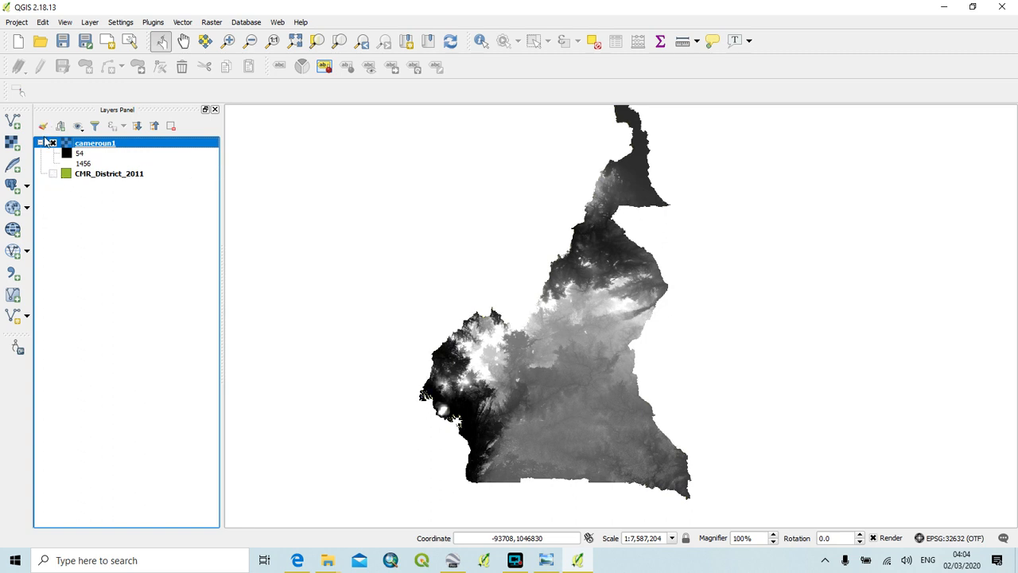
left_click(52, 142)
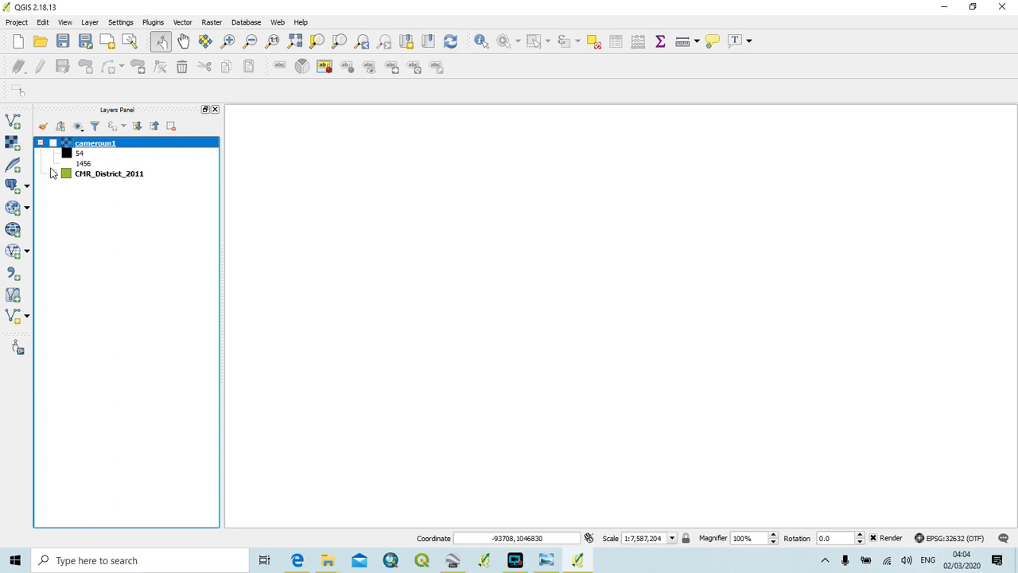
left_click(51, 168)
left_click(52, 173)
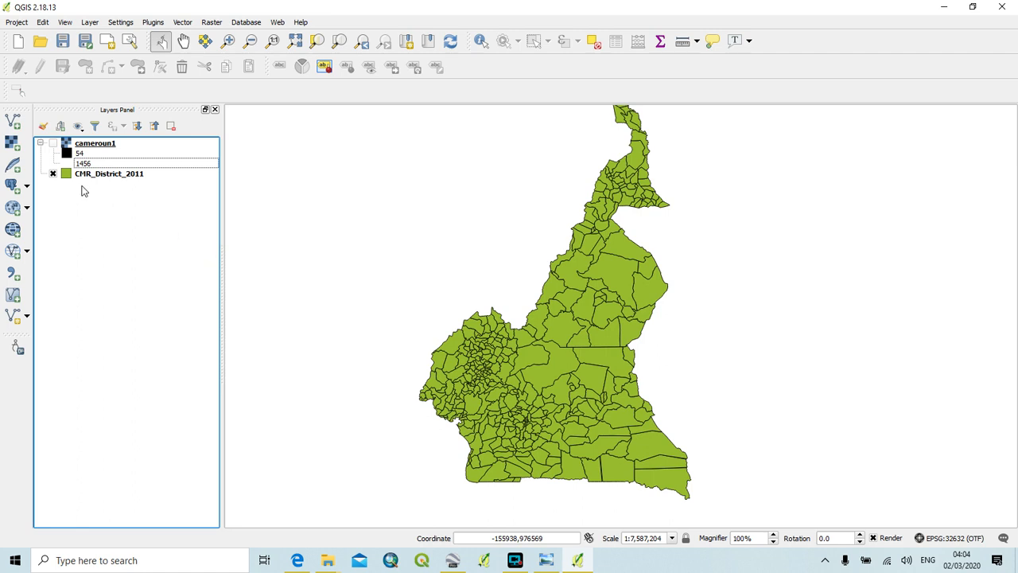
left_click(86, 145)
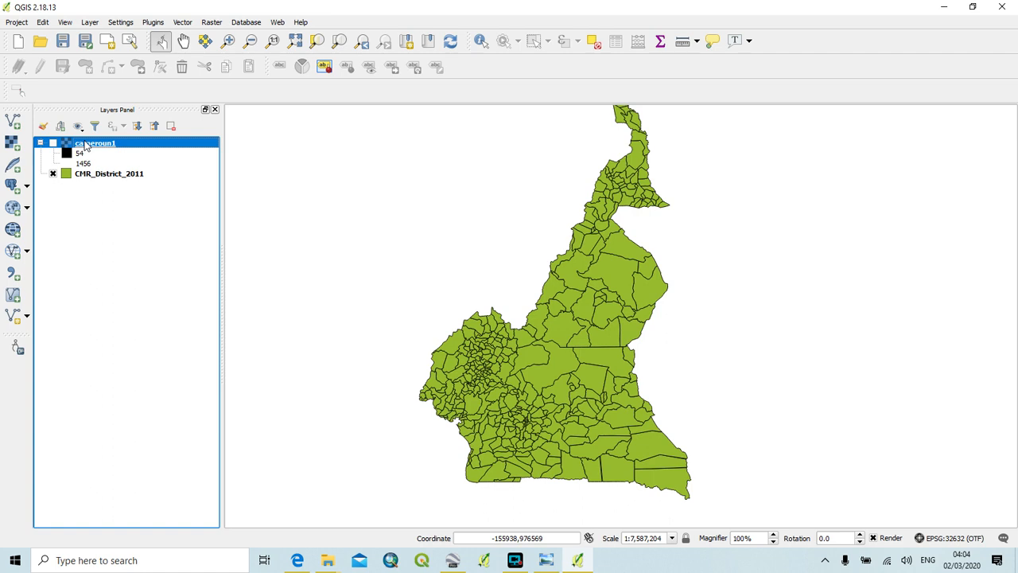
right_click(90, 147)
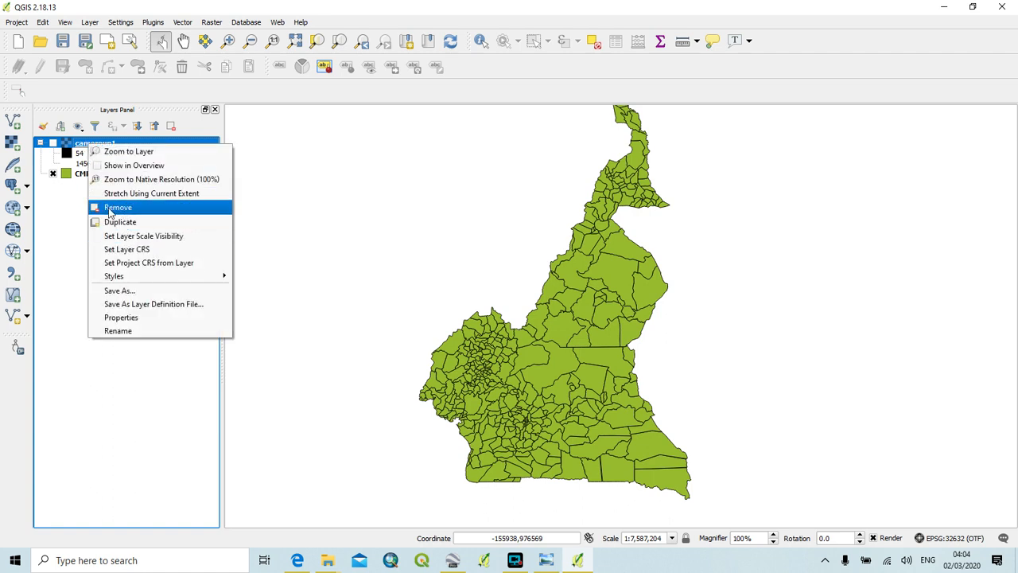
left_click(71, 210)
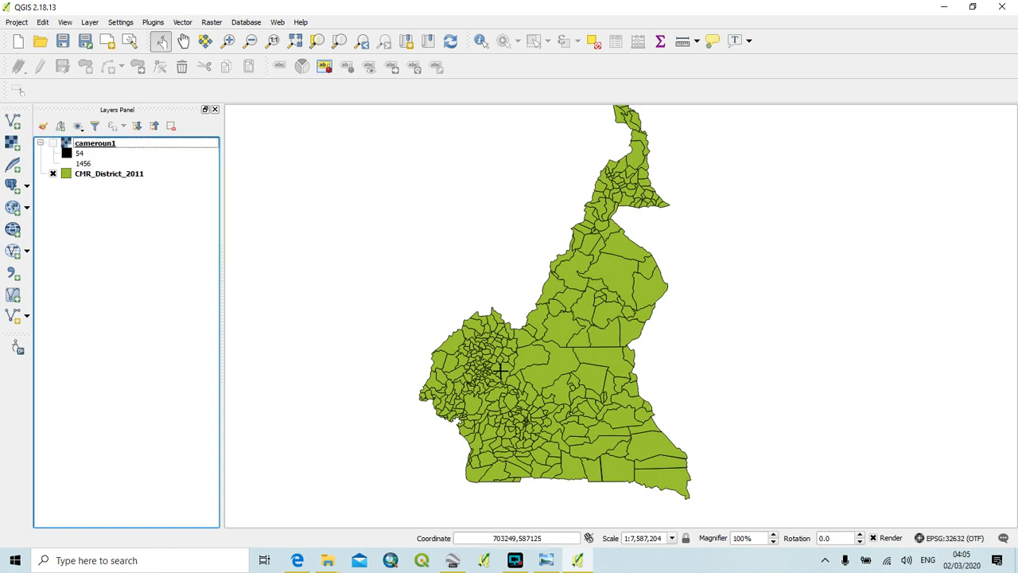
scroll(500, 368, "up", 3)
scroll(437, 280, "down", 3)
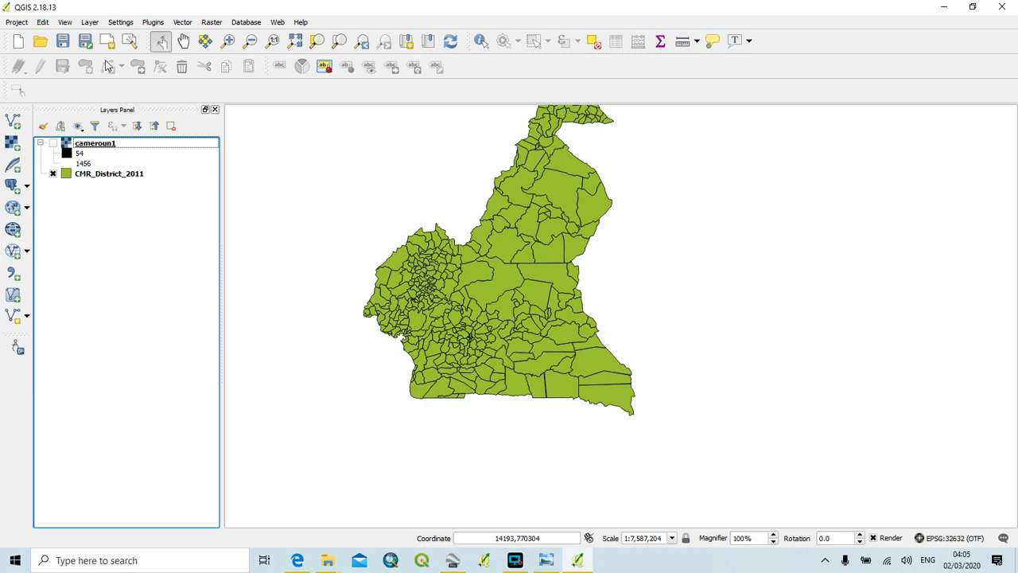
- Set up a new polygon shapefile layer with two added text fields of length 80, Nom and Type
left_click(93, 22)
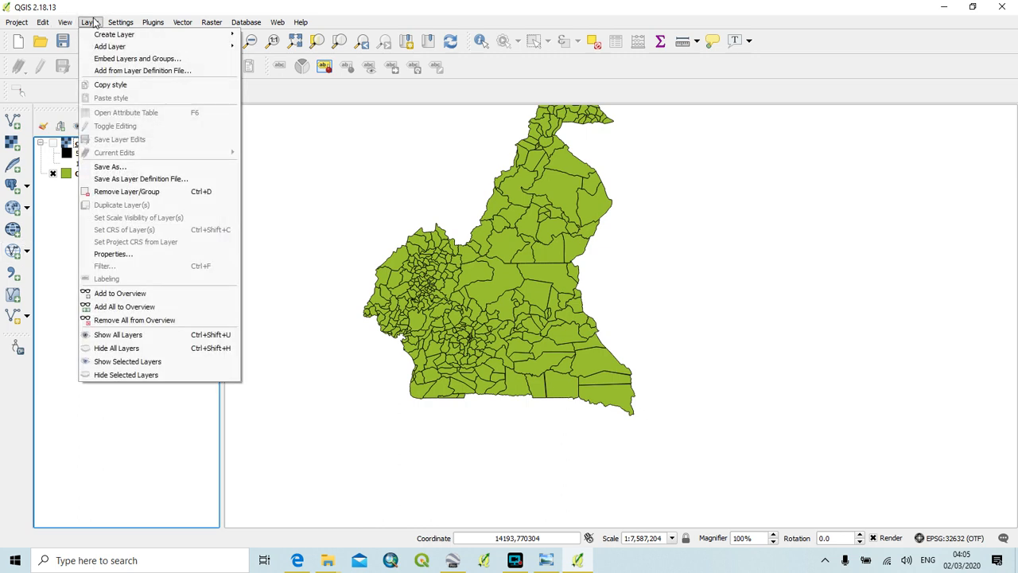
mouse_move(139, 42)
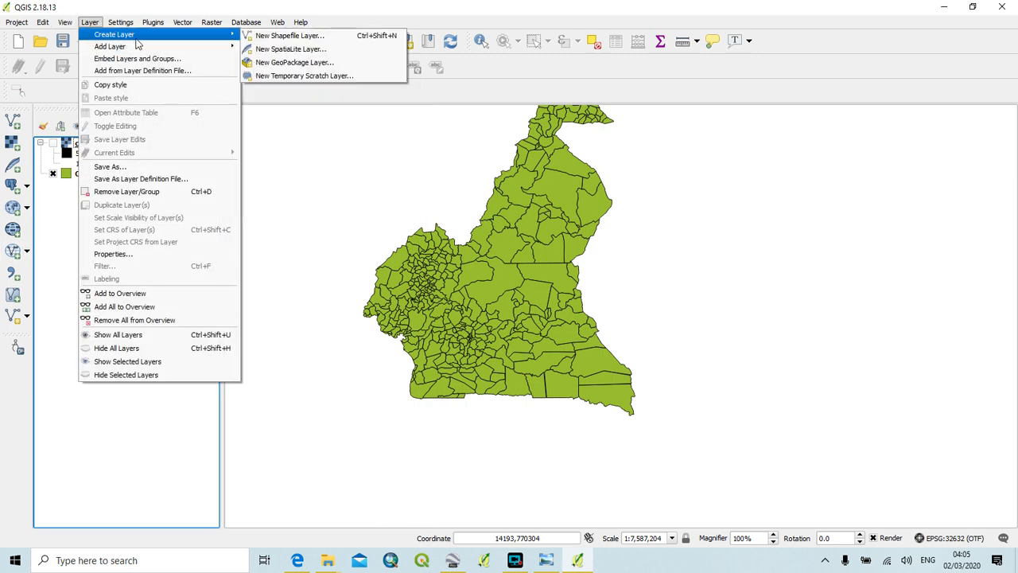
left_click(282, 36)
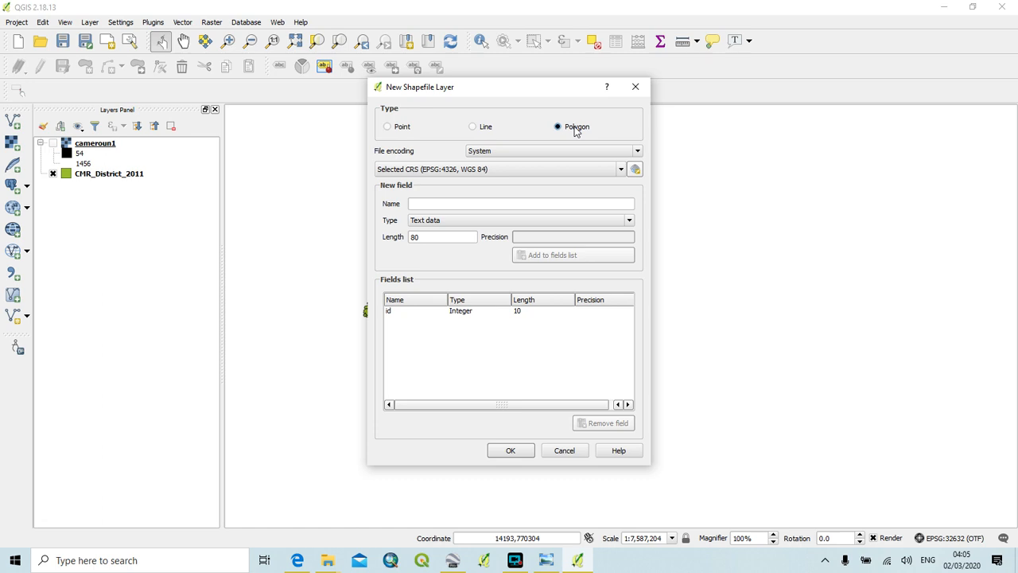
left_click(434, 203)
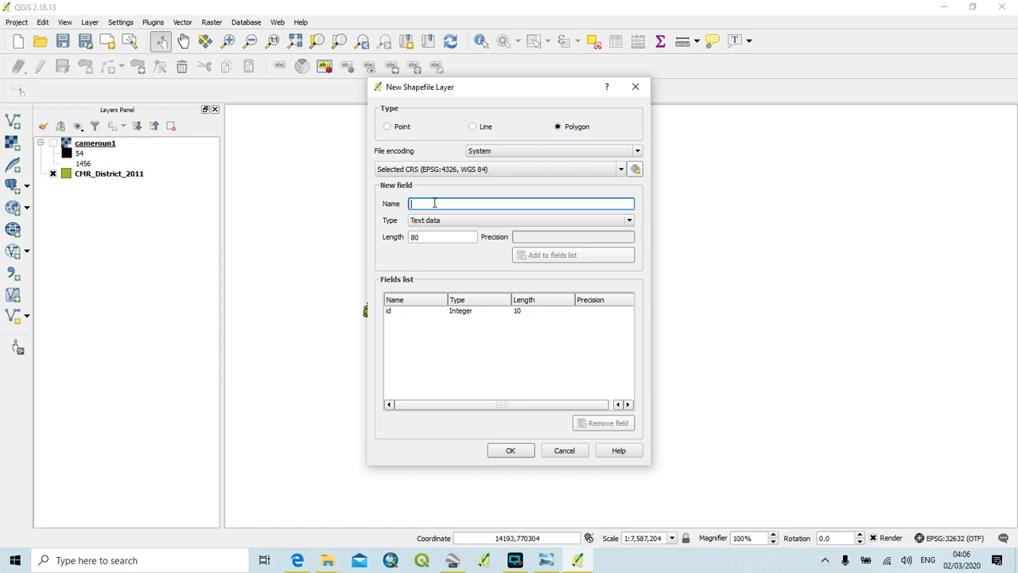
type("Nom")
left_click(450, 237)
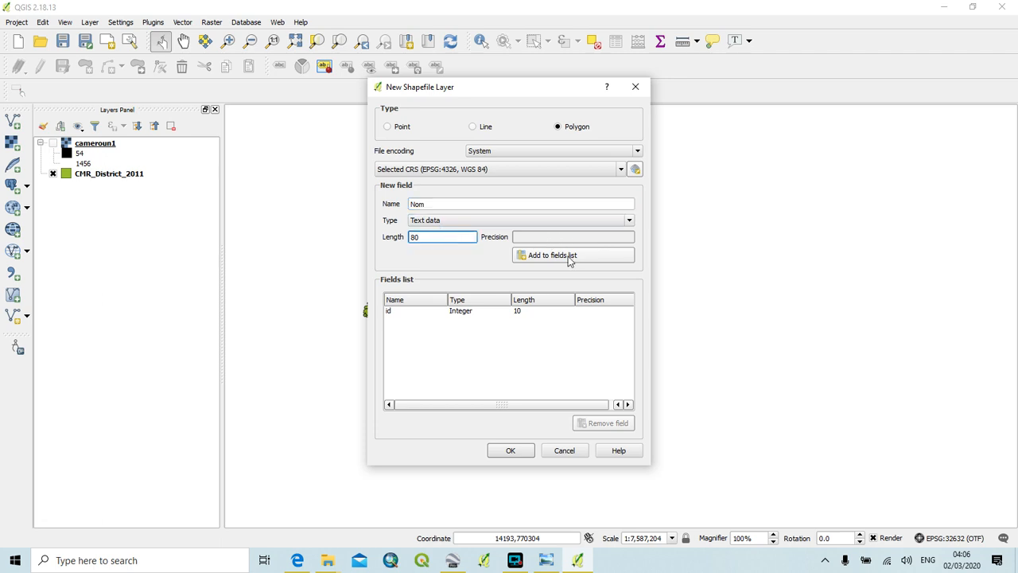
left_click(568, 256)
left_click(433, 204)
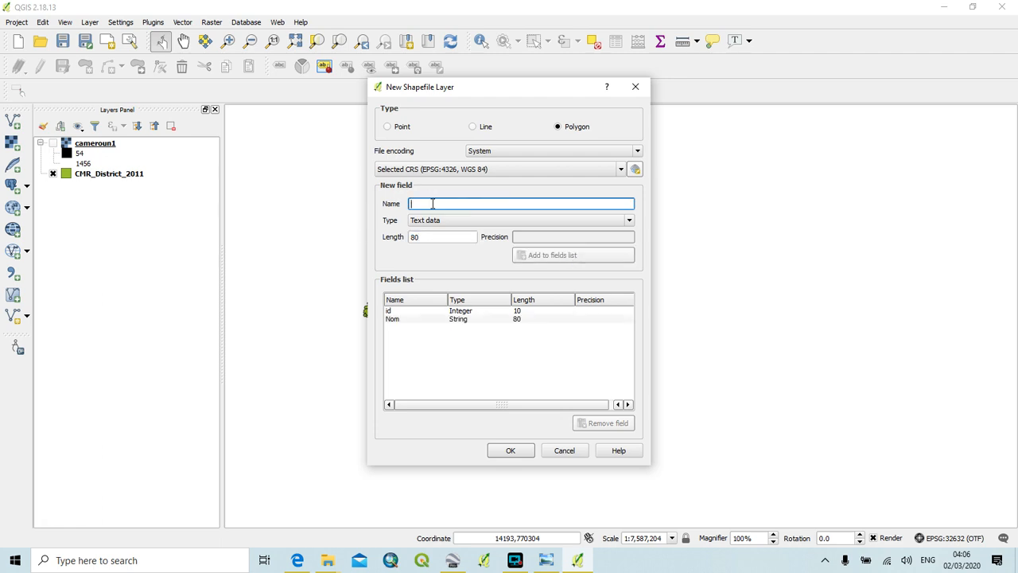
type("Type")
left_click(580, 257)
- Create the new shapefile layer, saving it as Stade in the Couche Vecteur folder under Data\Vecteur
left_click(510, 451)
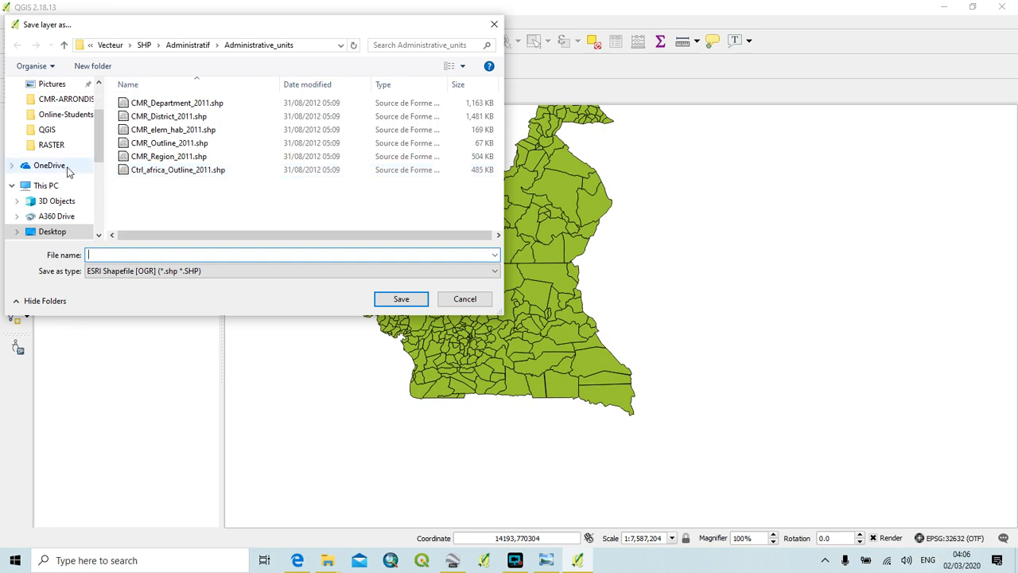
left_click(188, 46)
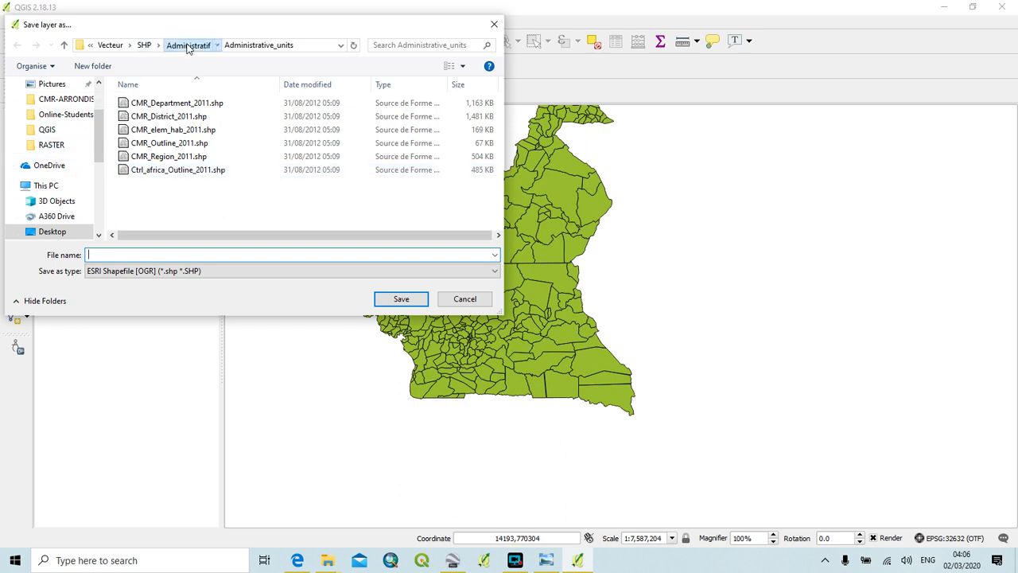
left_click(149, 46)
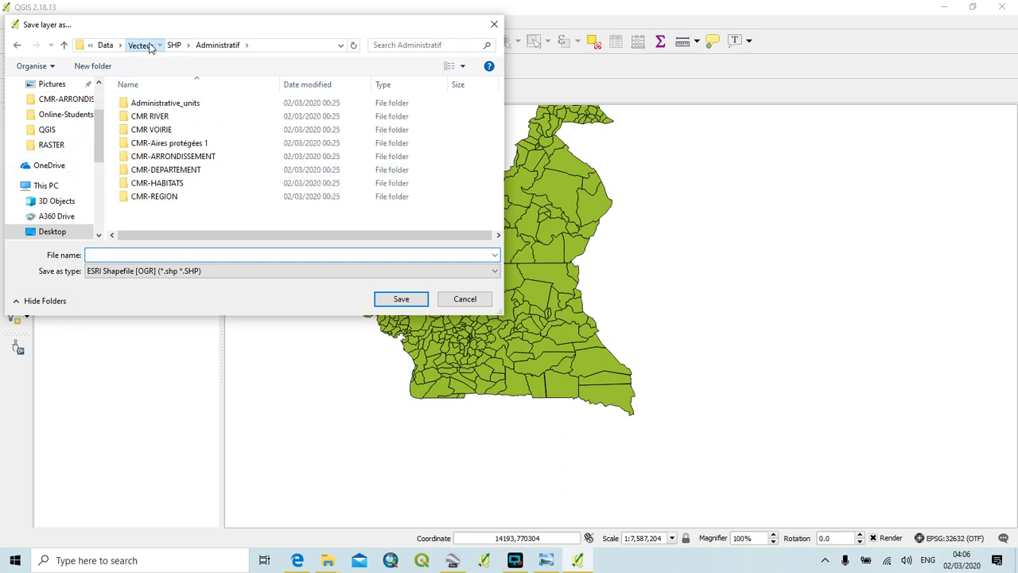
double_click(171, 105)
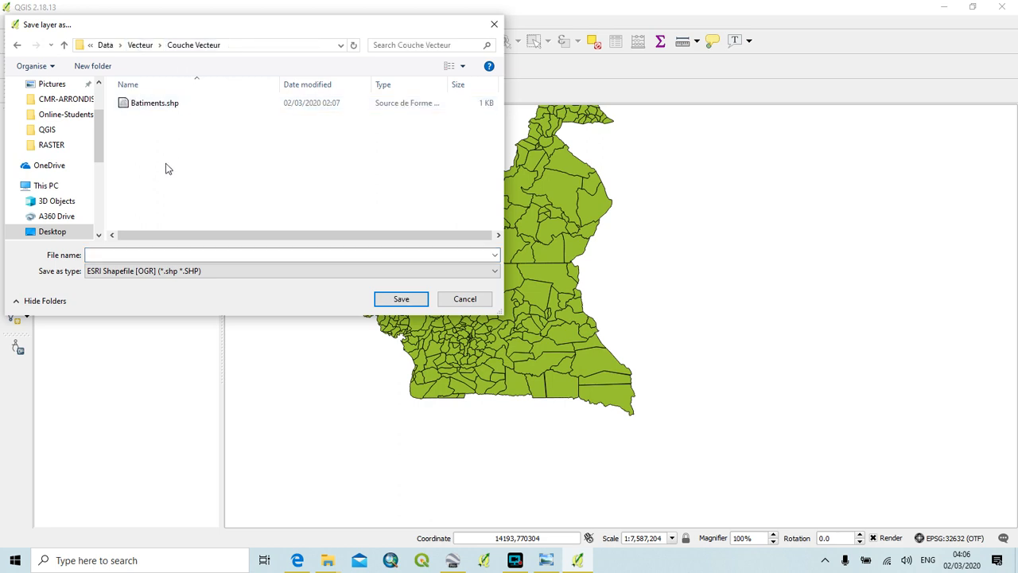
left_click(140, 253)
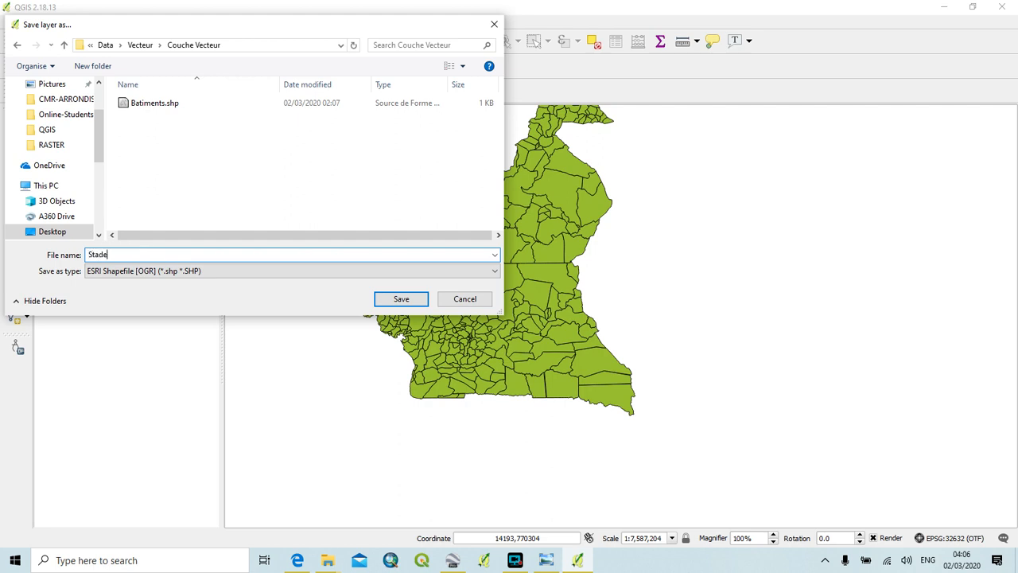
left_click(414, 298)
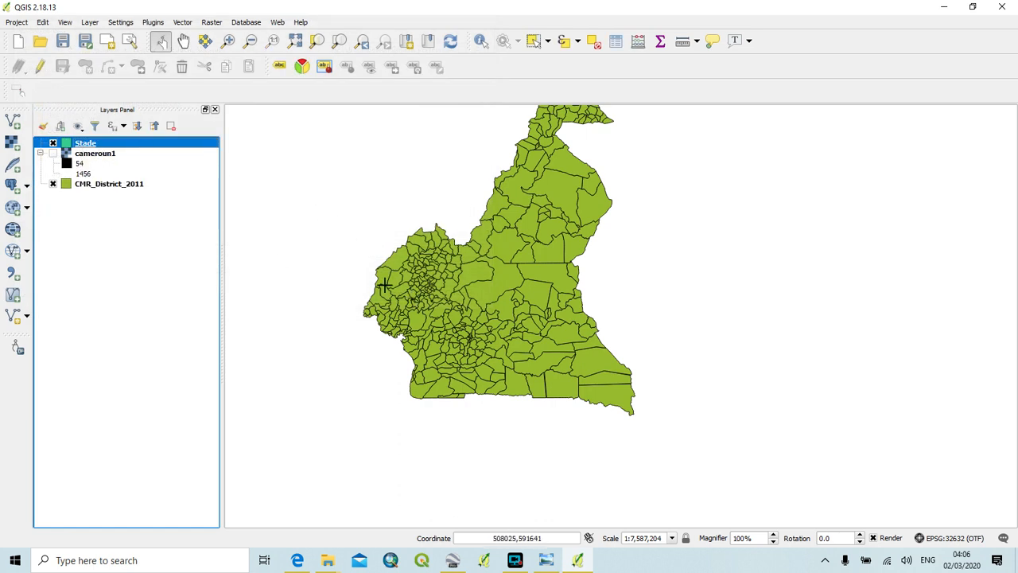
scroll(413, 296, "up", 4)
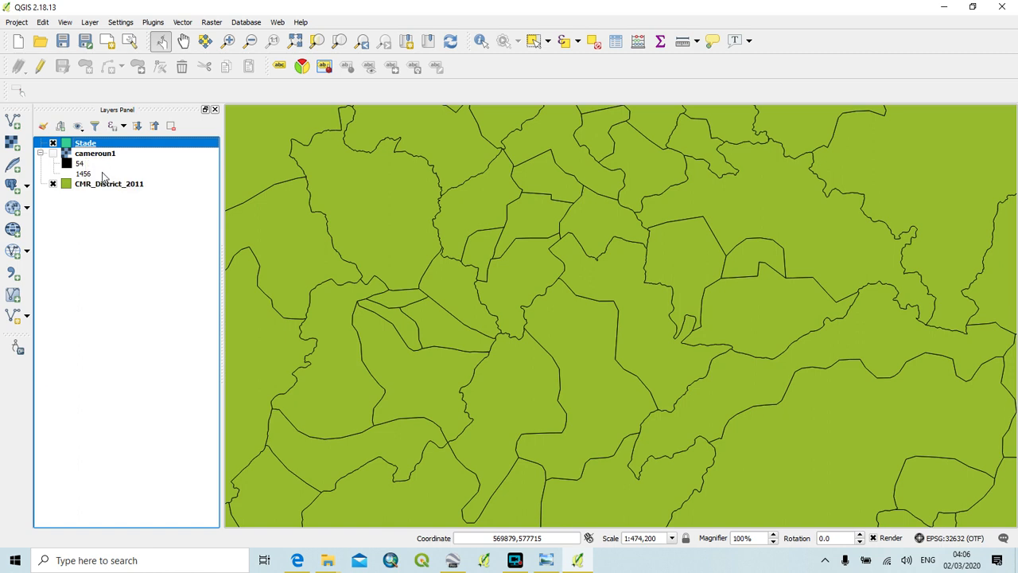
left_click(135, 244)
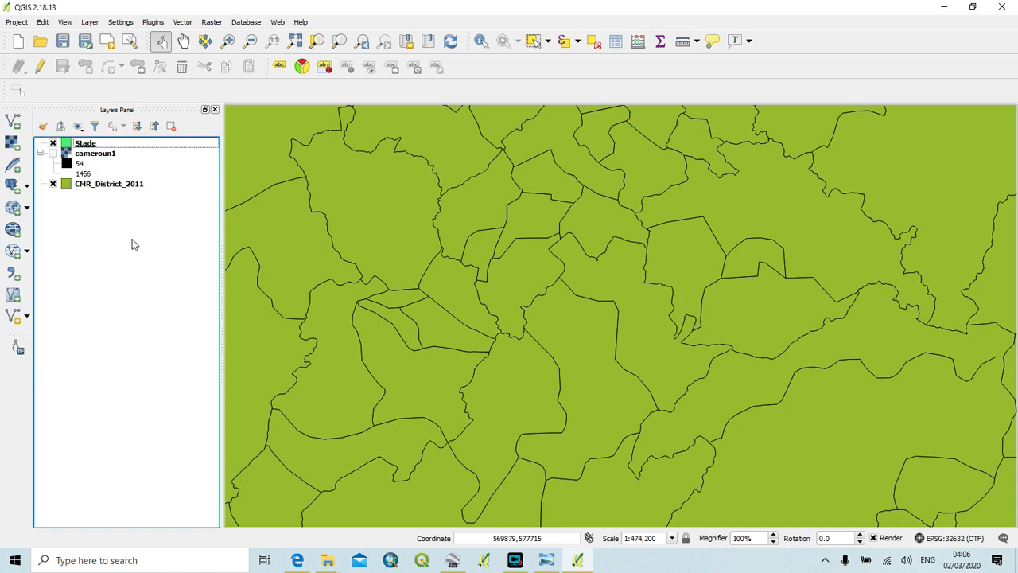
scroll(484, 229, "down", 5)
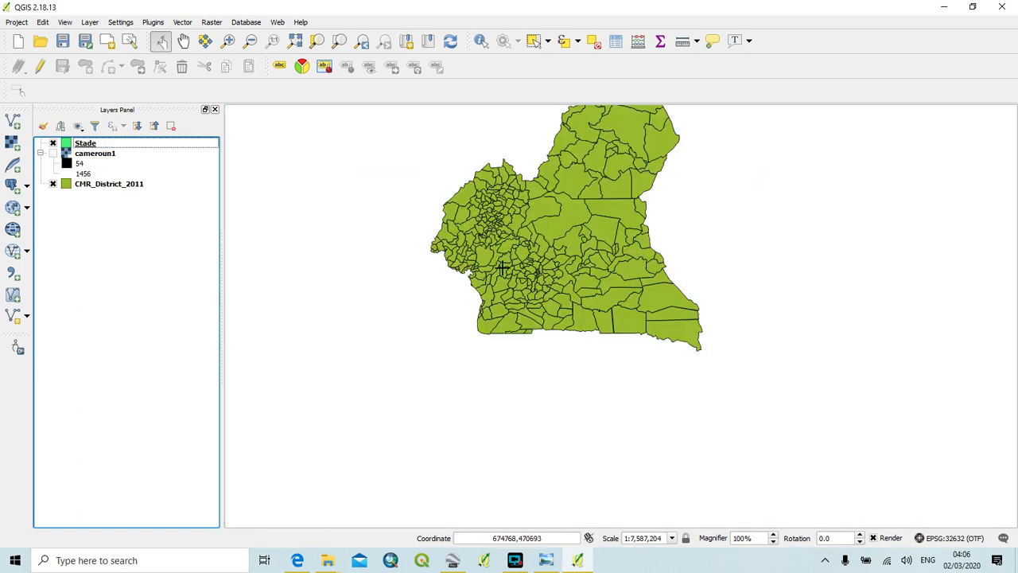
scroll(526, 336, "down", 2)
scroll(534, 297, "up", 2)
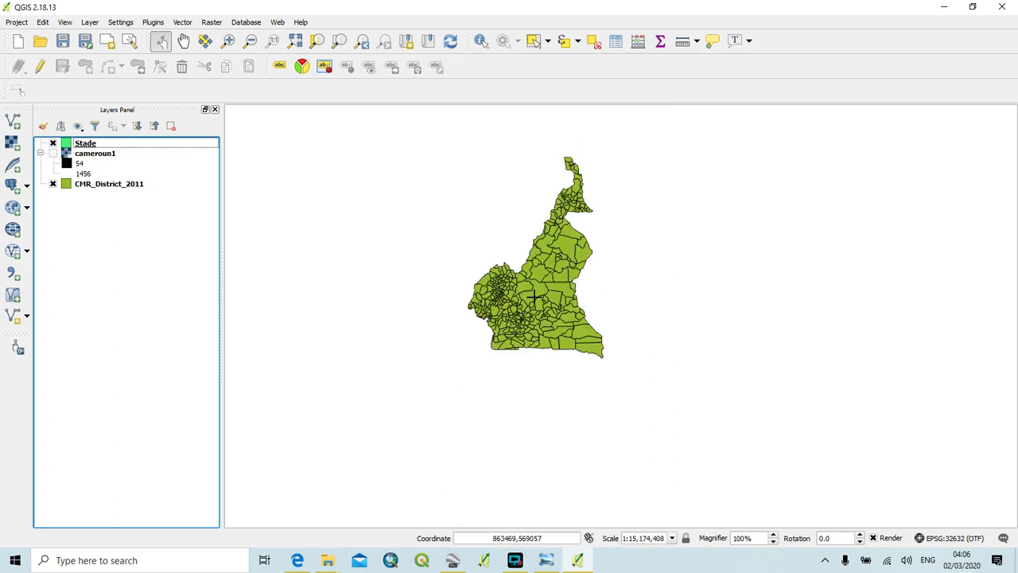